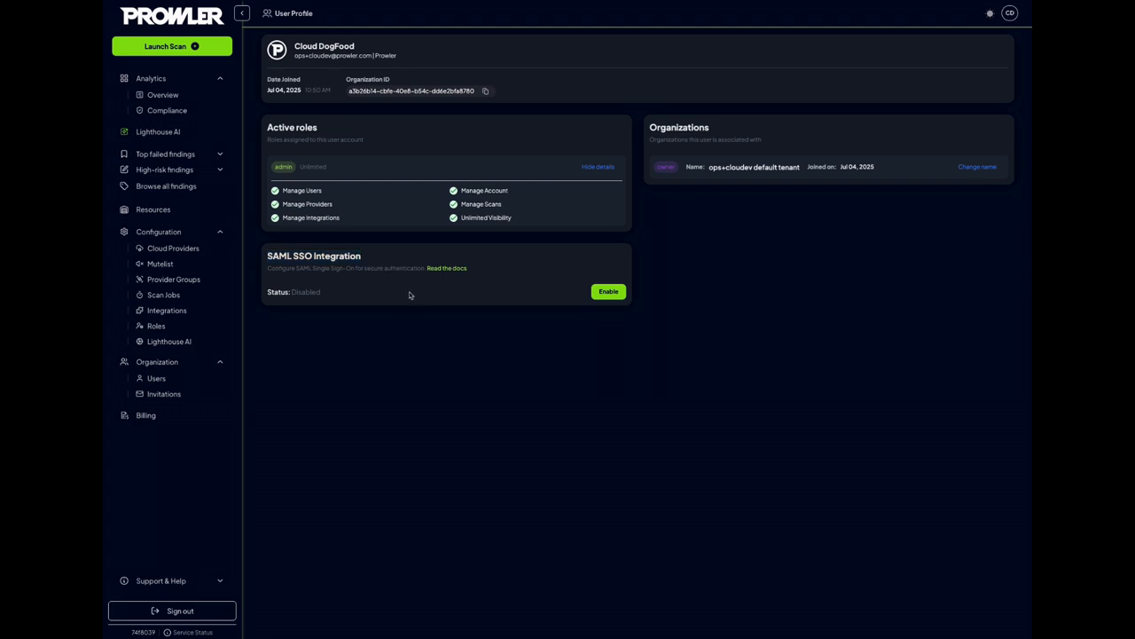
# Enable the SAML SSO integration, enter the email domain prowler.com, and highlight the generated ACS URL and Audience values
pyautogui.click(610, 292)
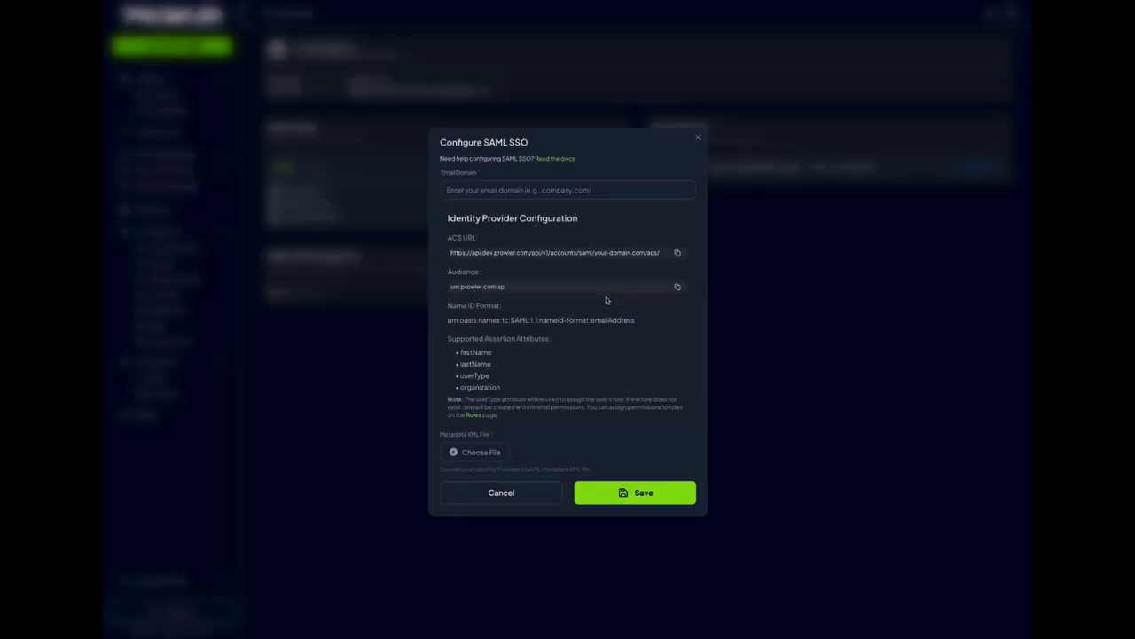
pyautogui.click(505, 191)
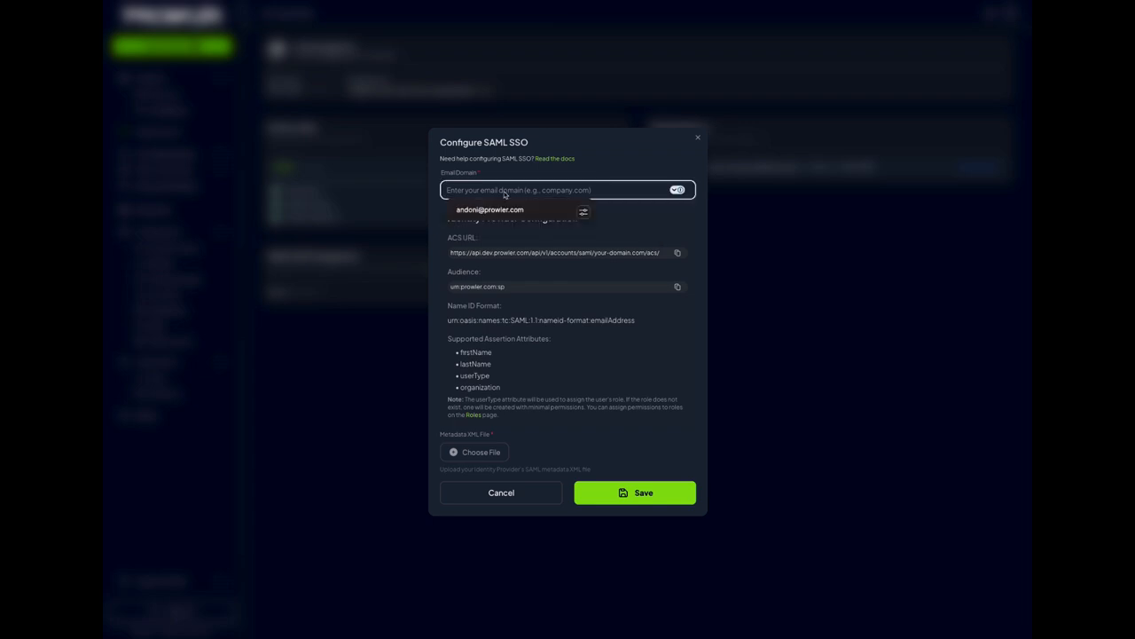
pyautogui.write('pro')
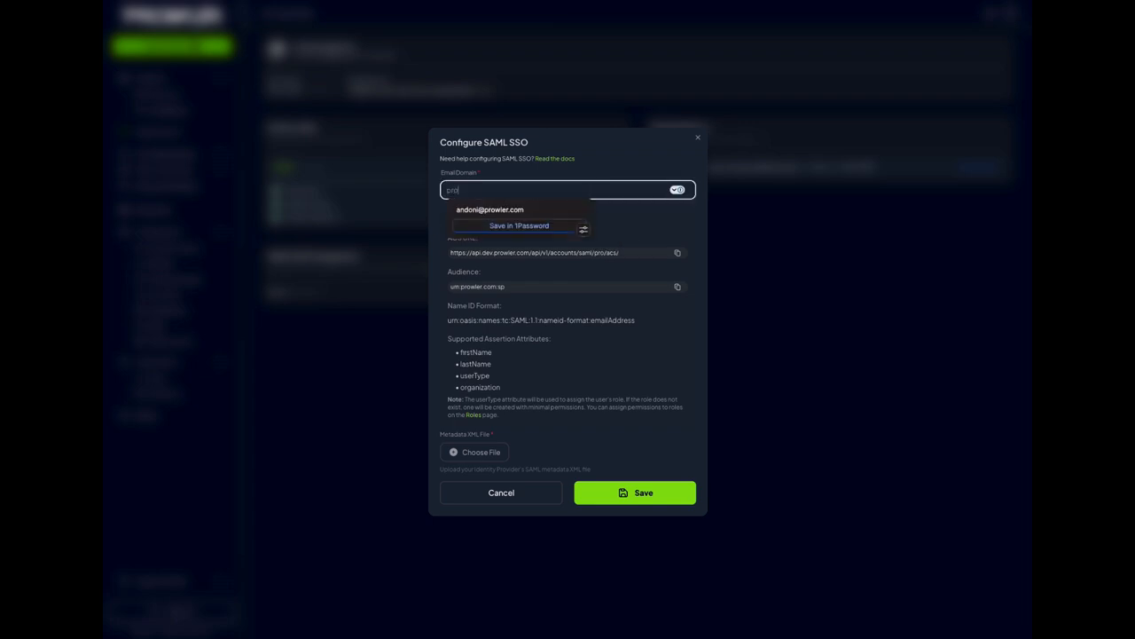
pyautogui.write('wler.com')
pyautogui.click(572, 173)
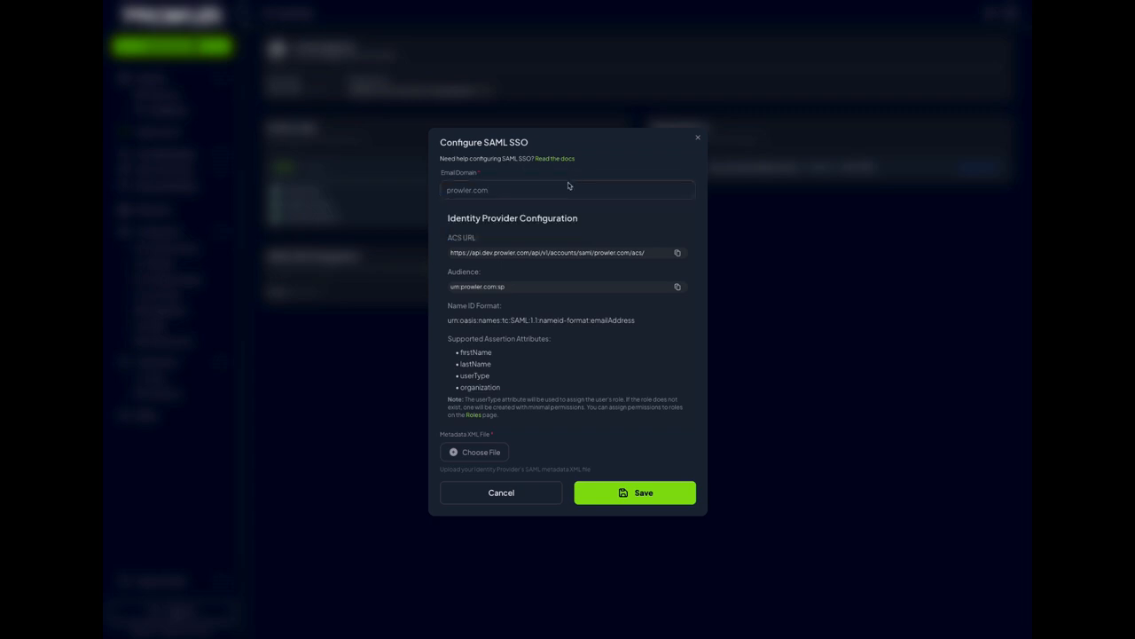
pyautogui.moveTo(451, 253); pyautogui.dragTo(637, 262)
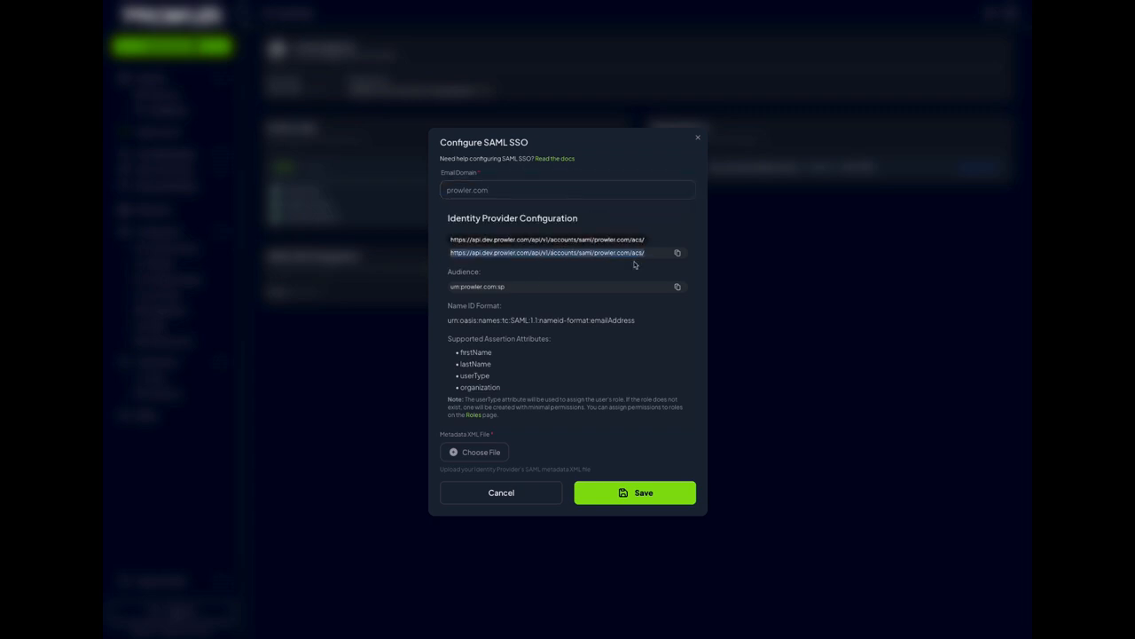
pyautogui.moveTo(452, 288); pyautogui.dragTo(519, 293)
pyautogui.hotkey('ctrl', 'c')
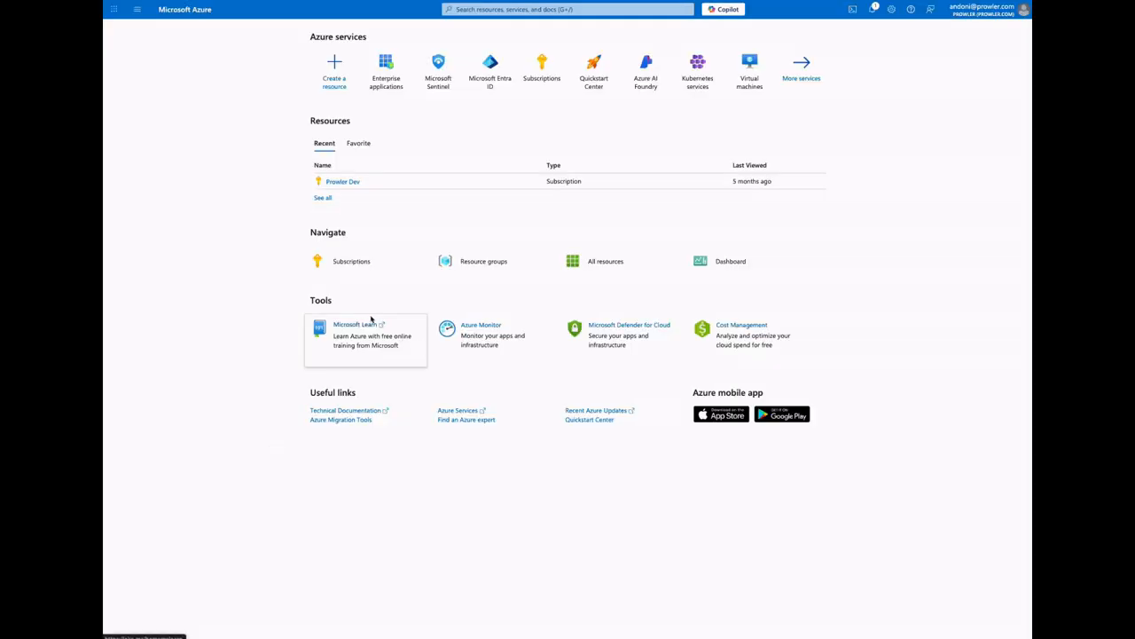
# In the Microsoft Azure portal, create a non-gallery enterprise application named ProwlerSAML
pyautogui.click(385, 75)
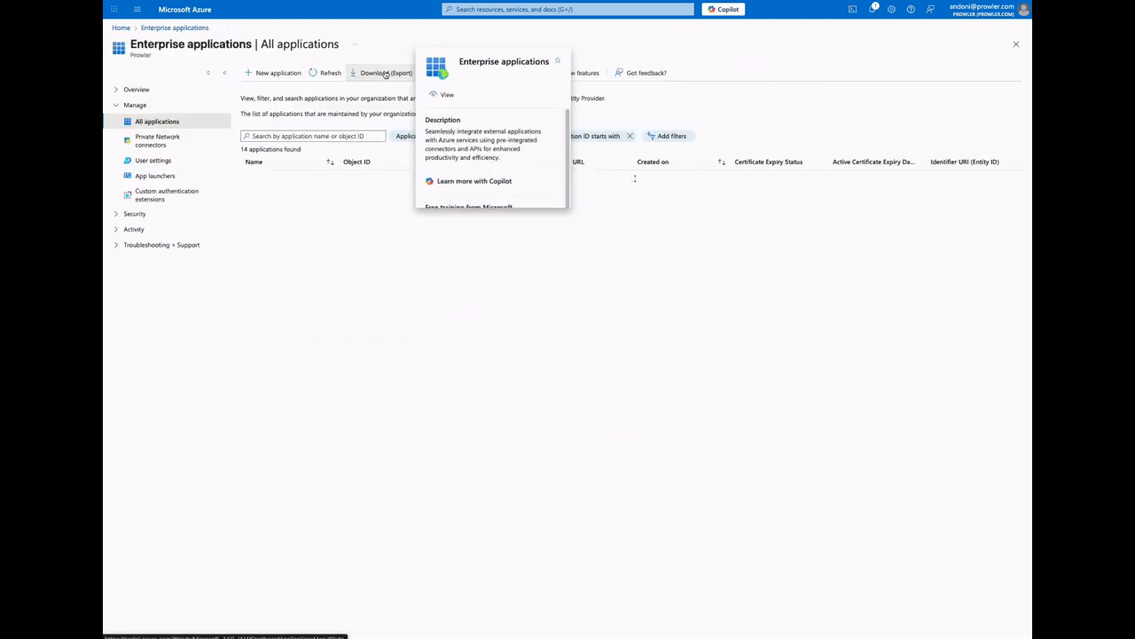
pyautogui.click(278, 73)
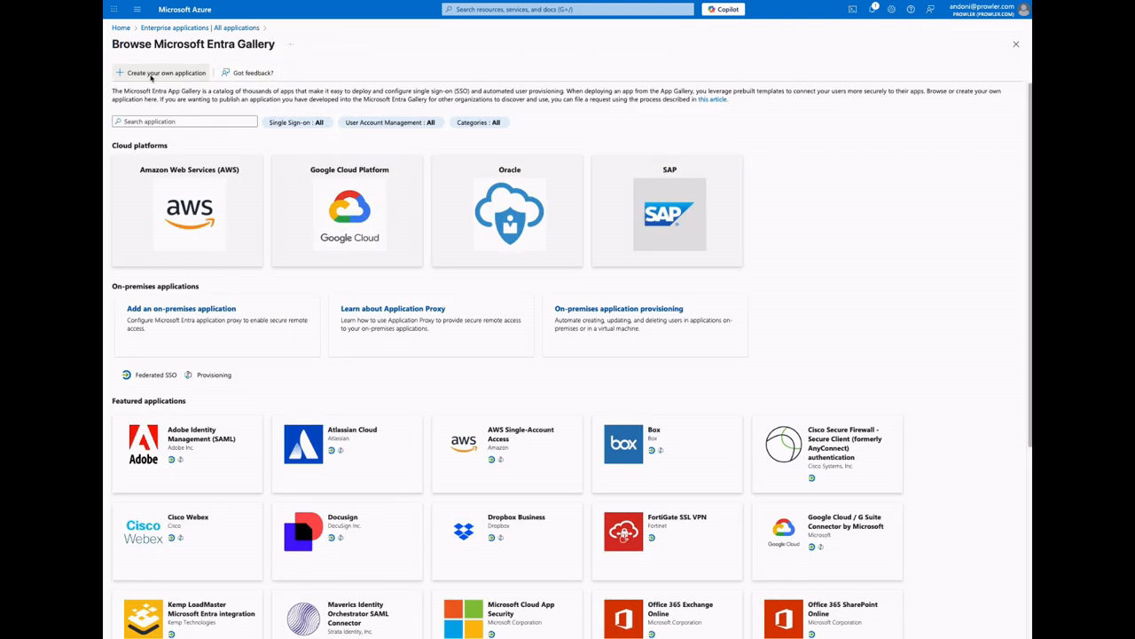
pyautogui.click(151, 78)
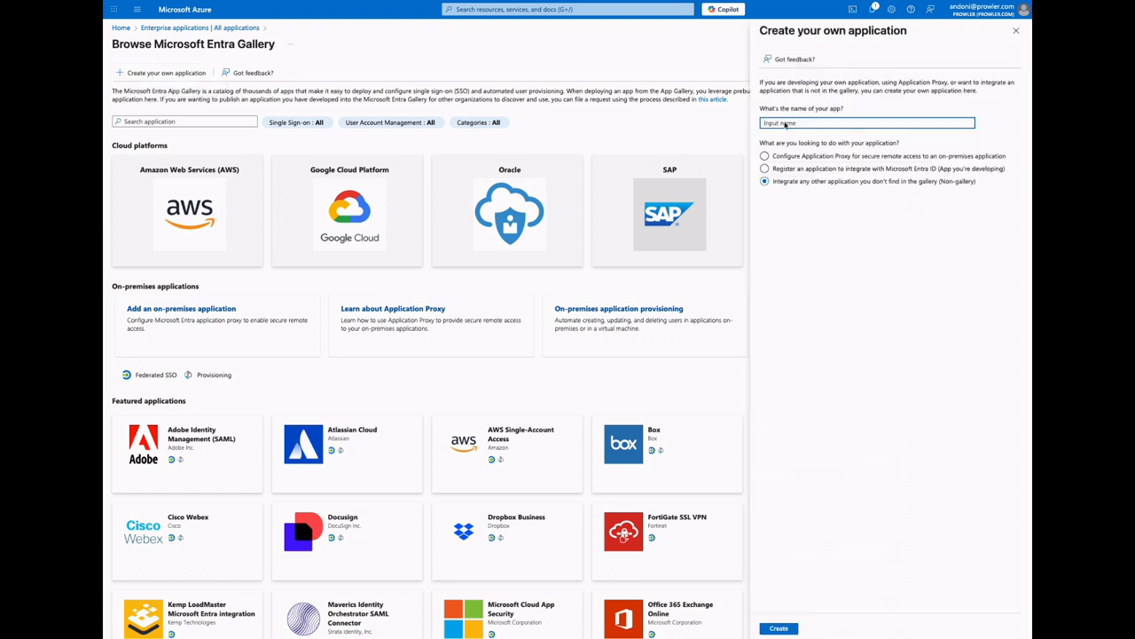
pyautogui.write('ProwlerSAML')
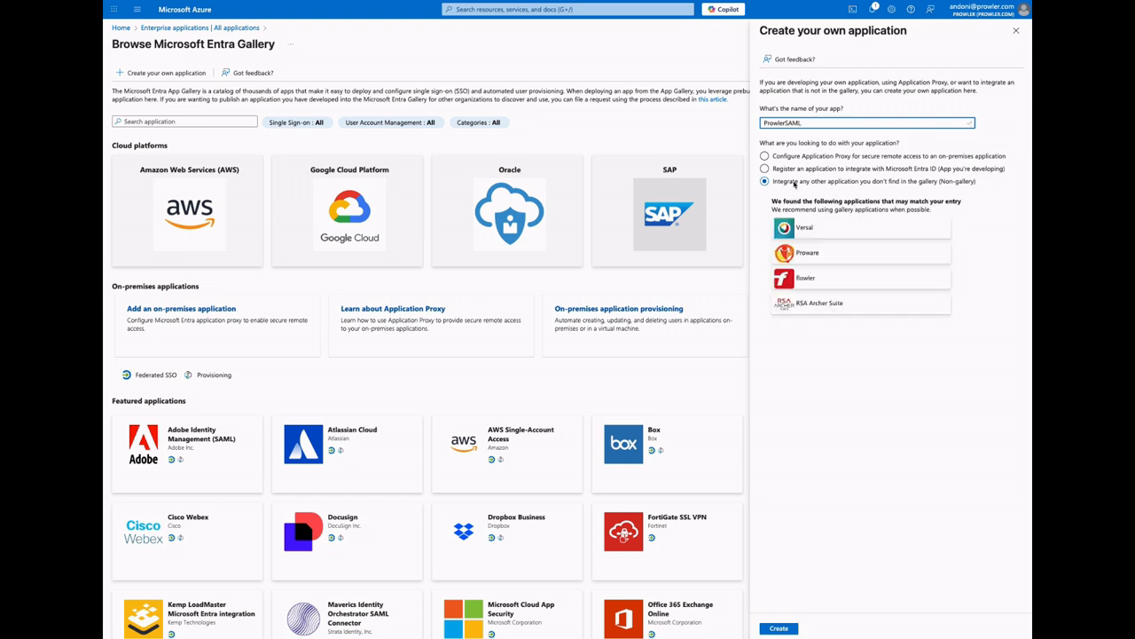
pyautogui.click(779, 628)
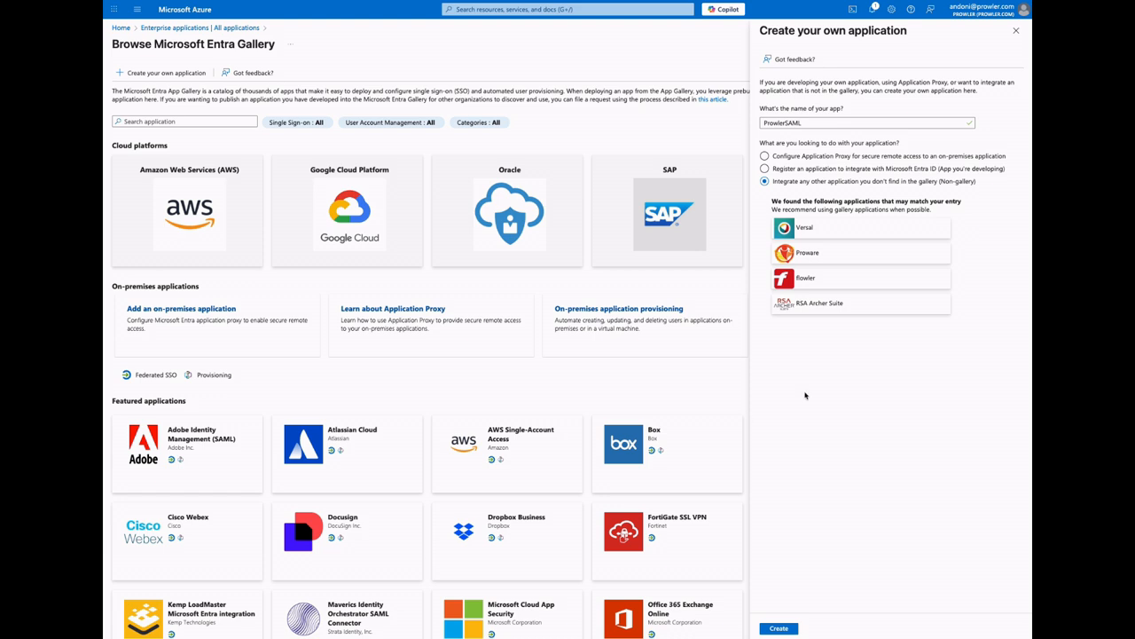
pyautogui.click(778, 628)
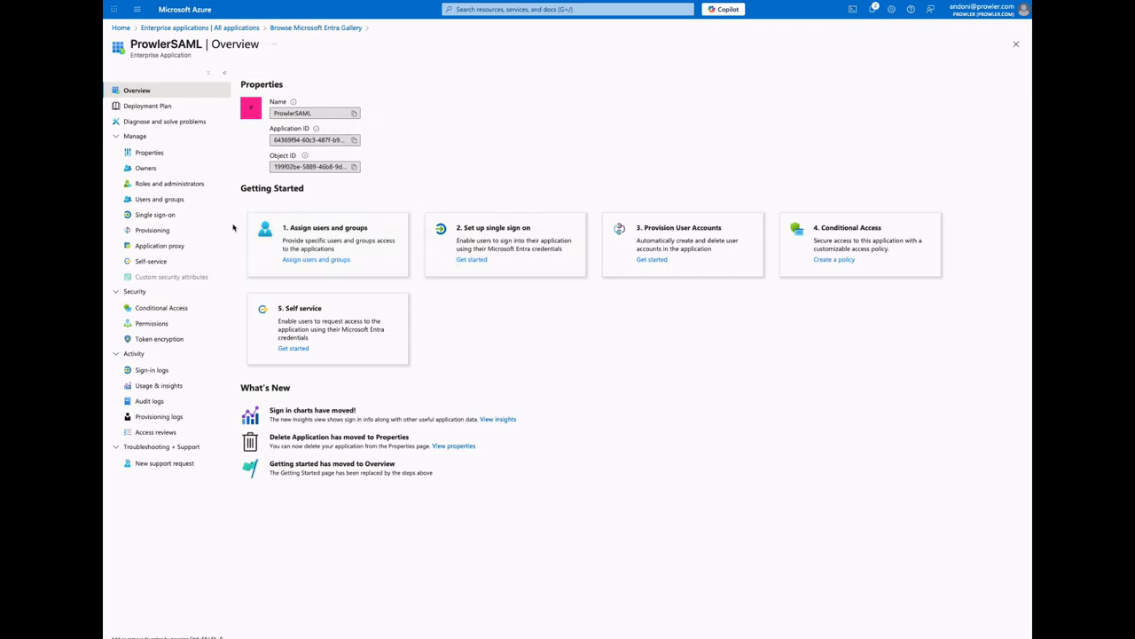
# Choose SAML as the single sign-on method and add Prowler's Audience value urn:prowler.com:sp as the Identifier (Entity ID)
pyautogui.click(462, 262)
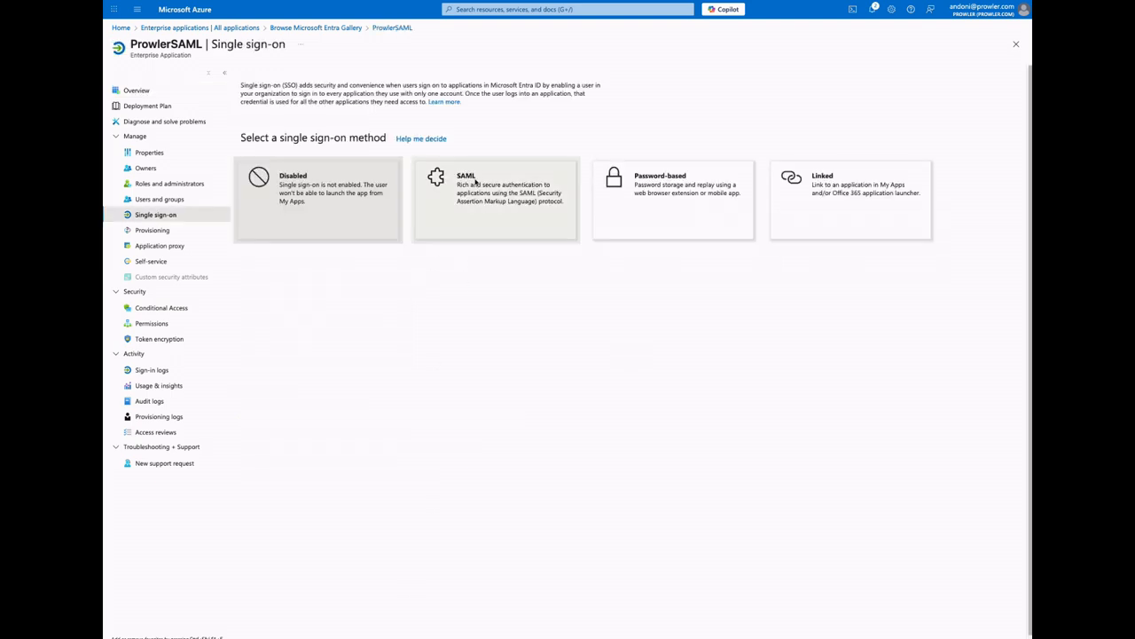
pyautogui.click(476, 211)
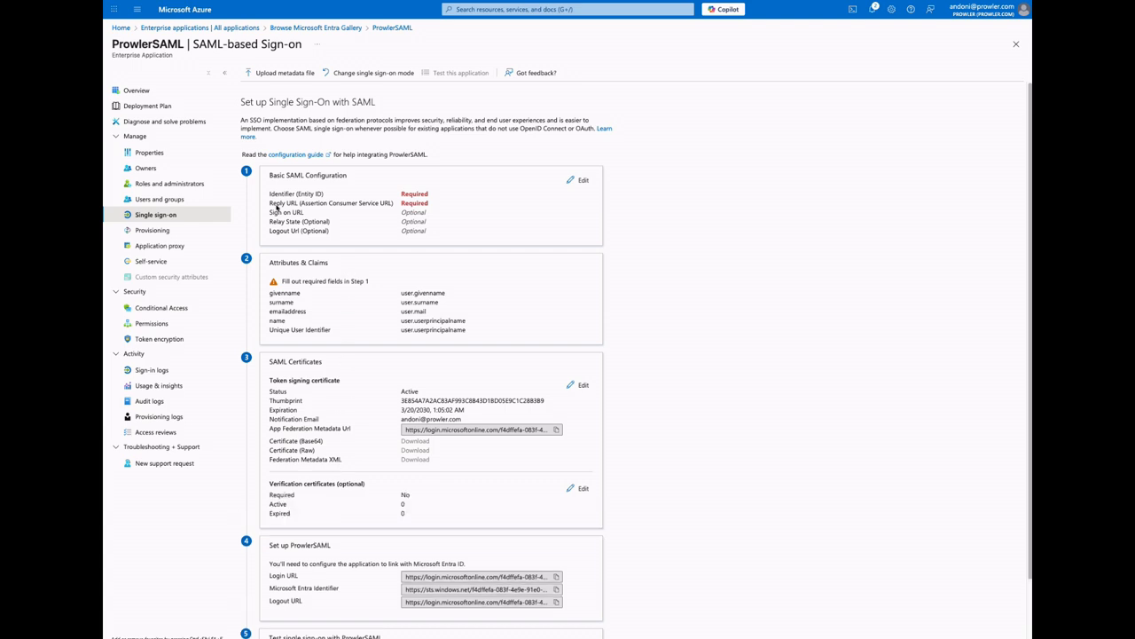
pyautogui.click(576, 181)
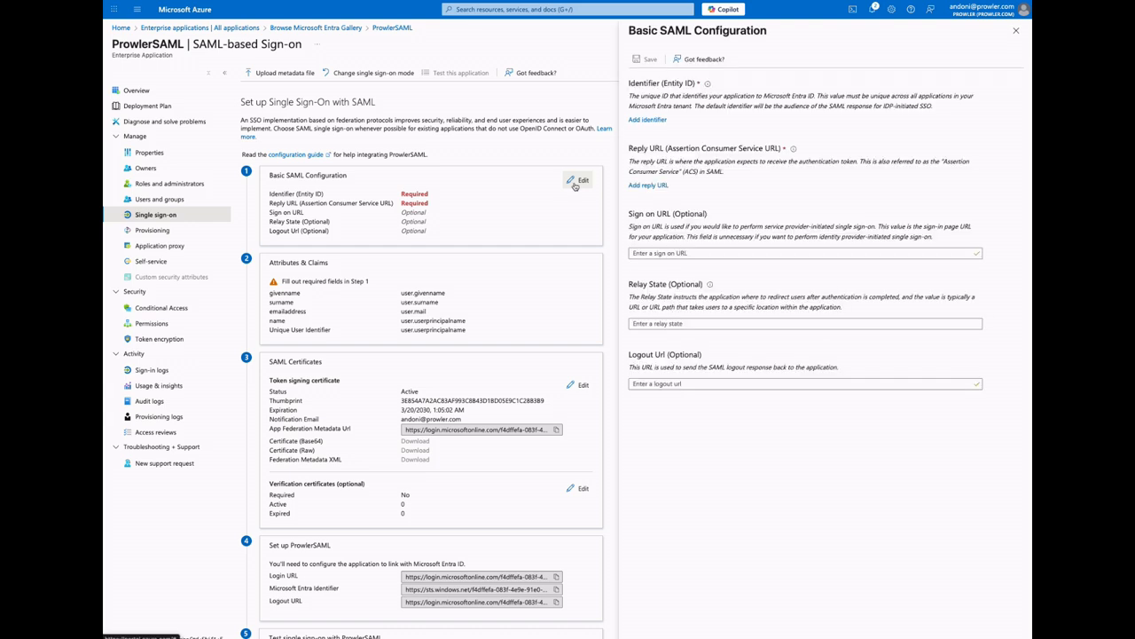
pyautogui.click(649, 121)
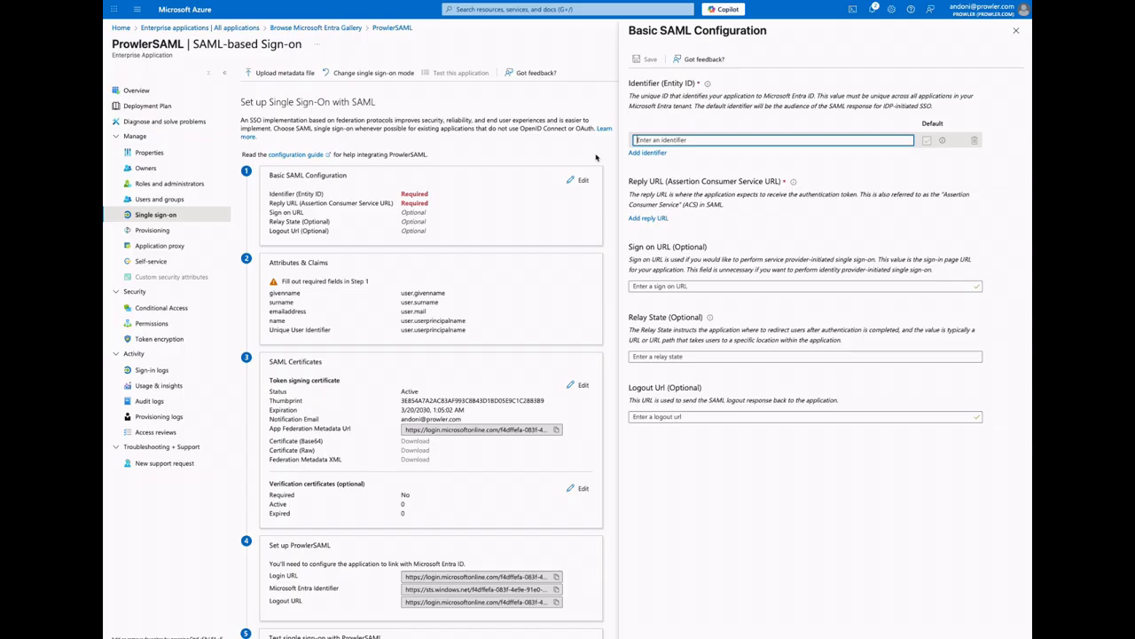
pyautogui.hotkey('ctrl', 'v')
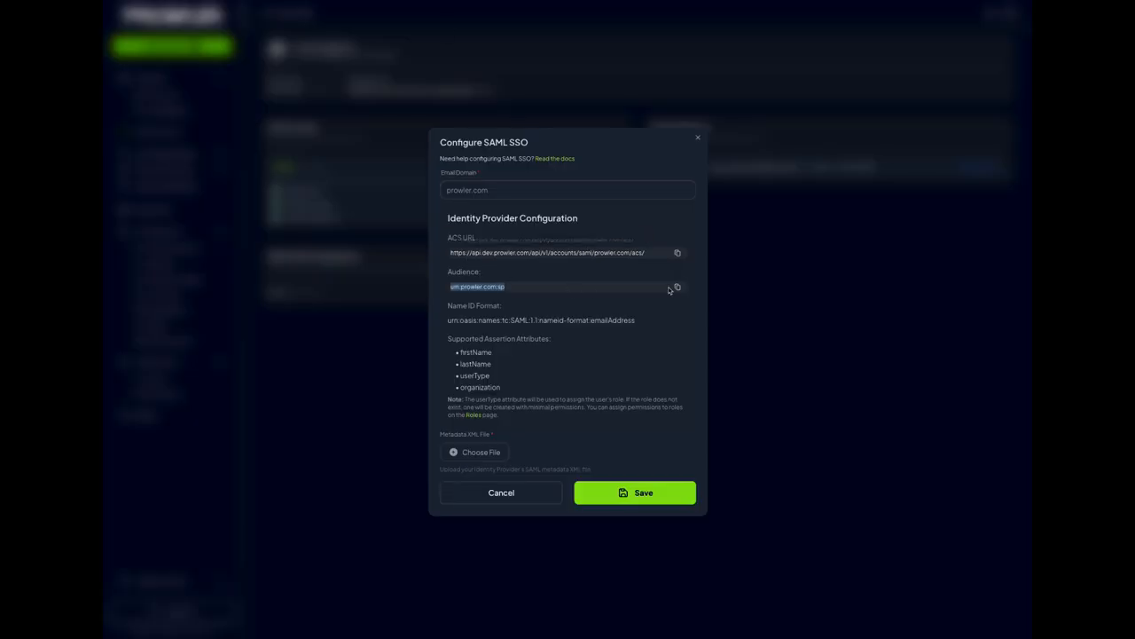
pyautogui.click(678, 286)
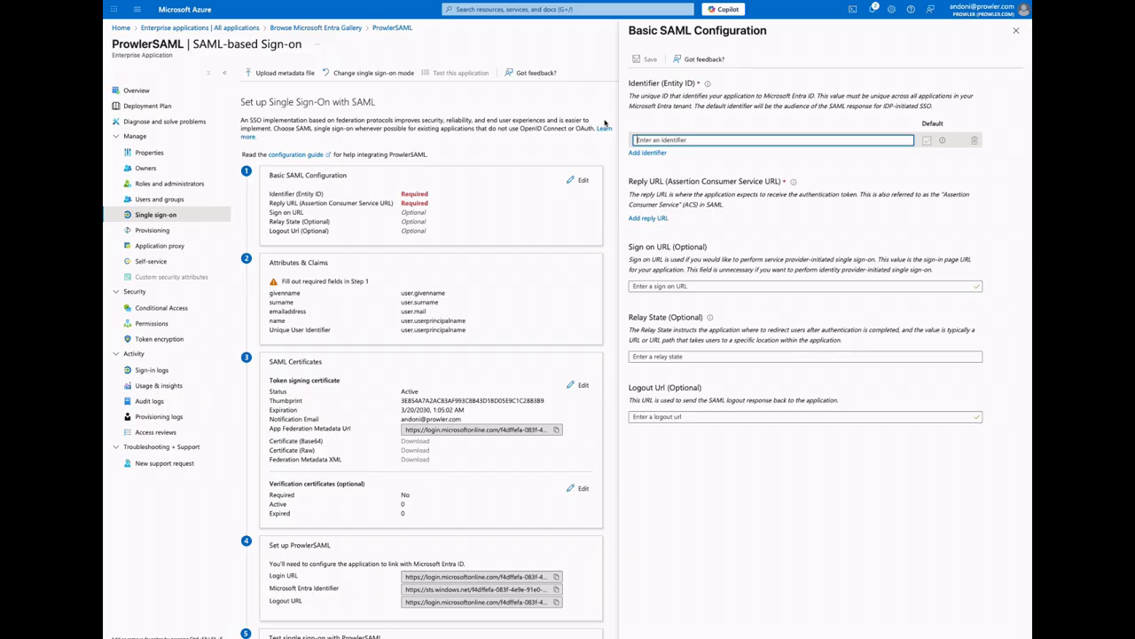
pyautogui.click(645, 142)
pyautogui.hotkey('ctrl', 'v')
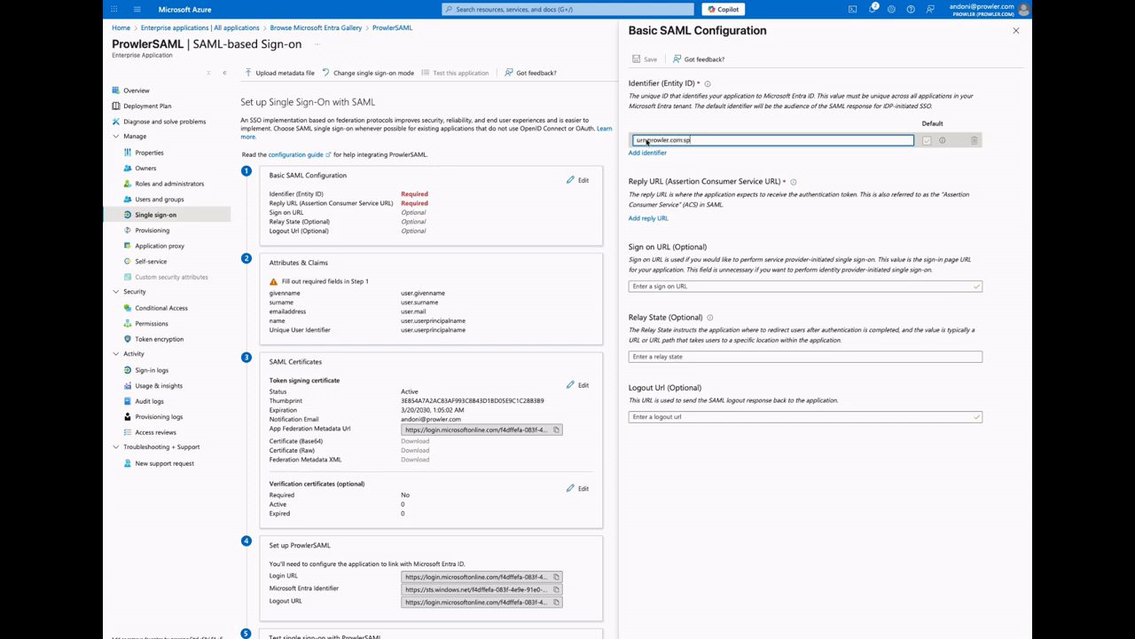
pyautogui.click(648, 218)
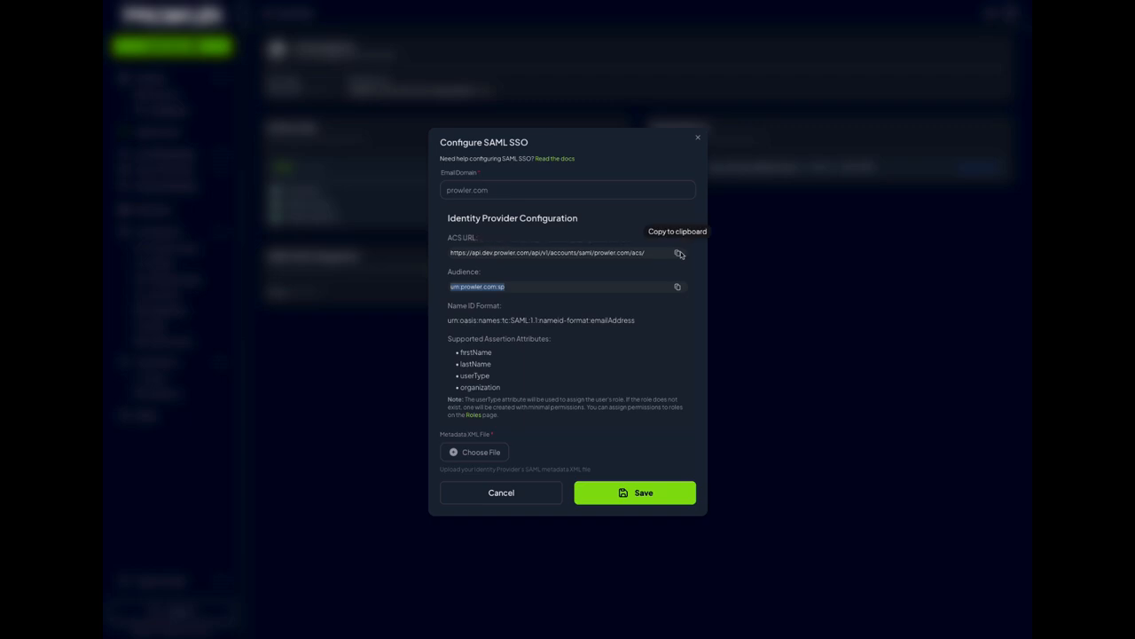
pyautogui.click(676, 253)
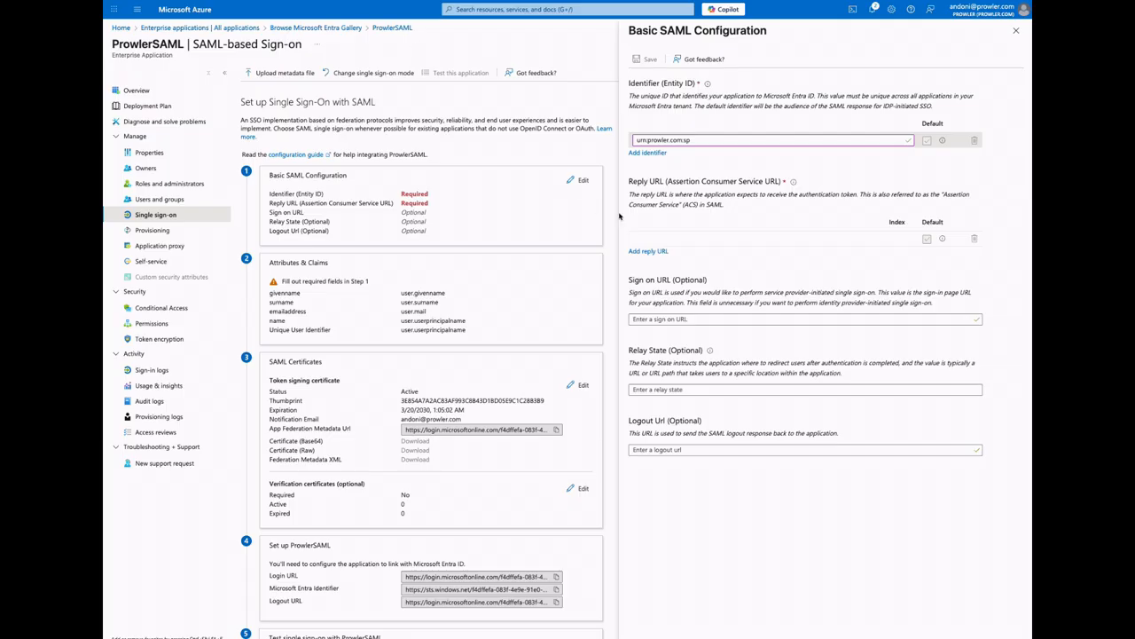
pyautogui.click(646, 238)
pyautogui.hotkey('ctrl', 'v')
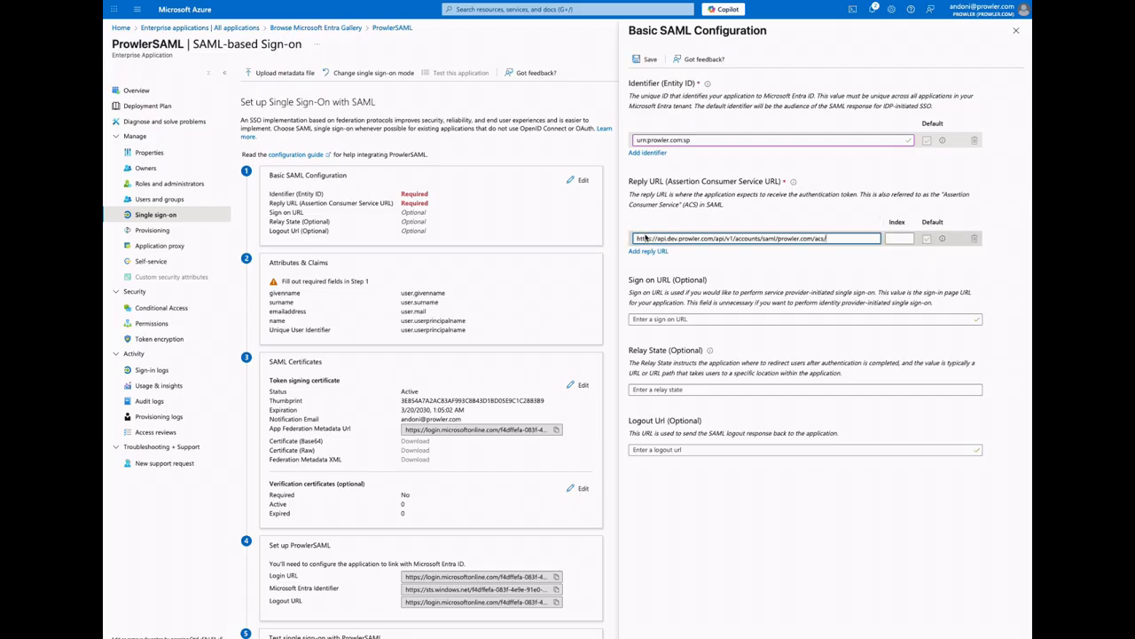
pyautogui.click(646, 60)
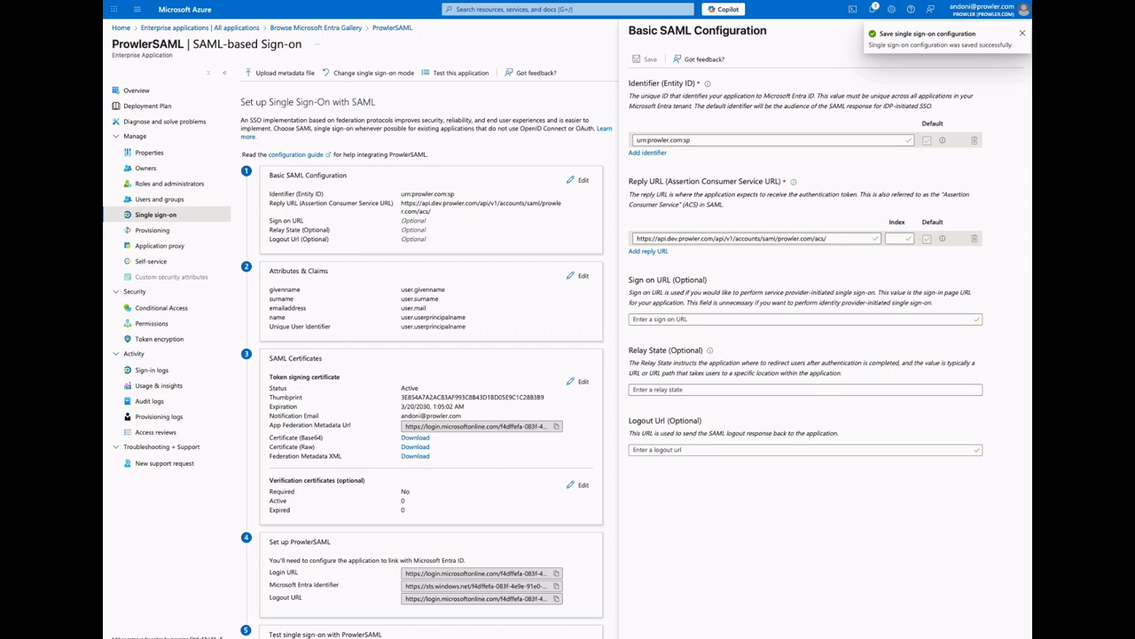
# Add a new claim named userType under Attributes & Claims and open its source attribute choices
pyautogui.scroll(-1, 475, 248)
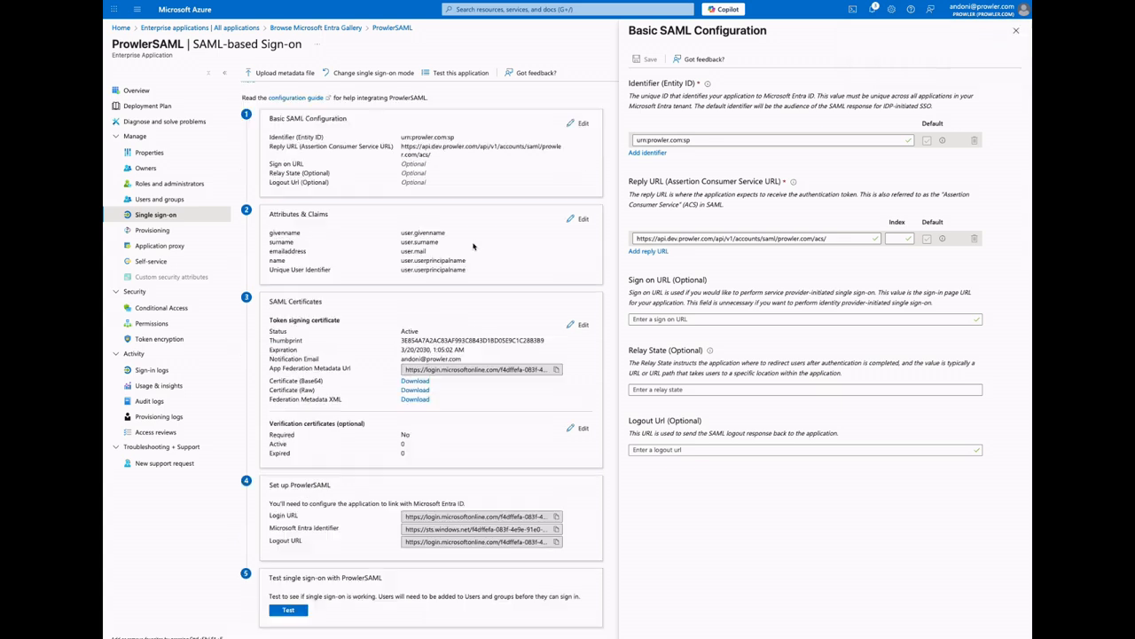
pyautogui.click(583, 220)
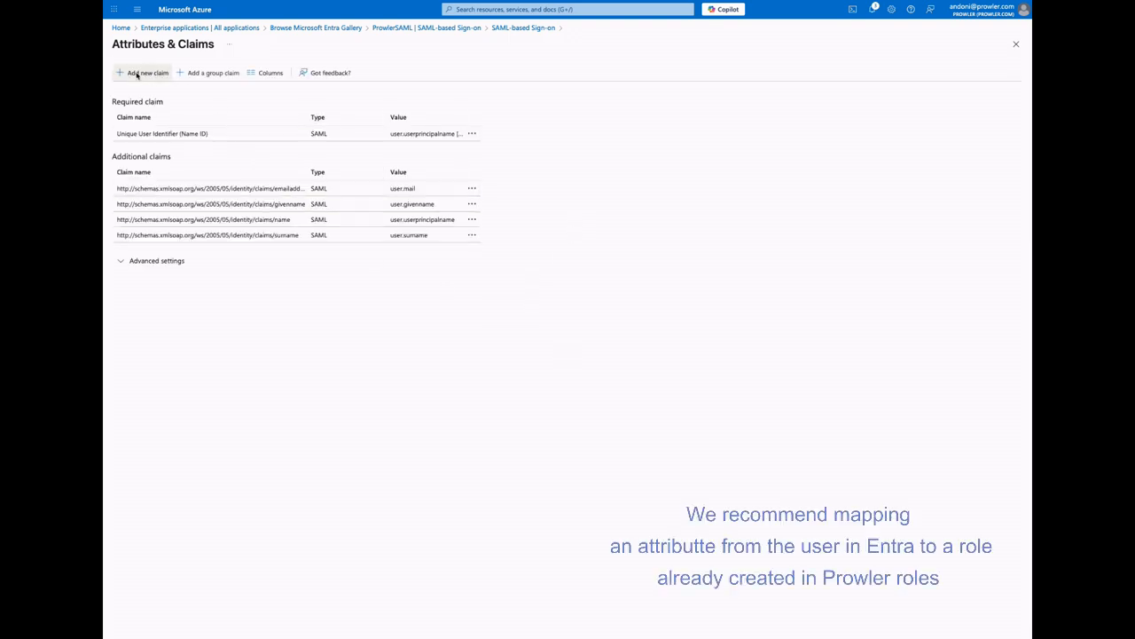
pyautogui.click(137, 75)
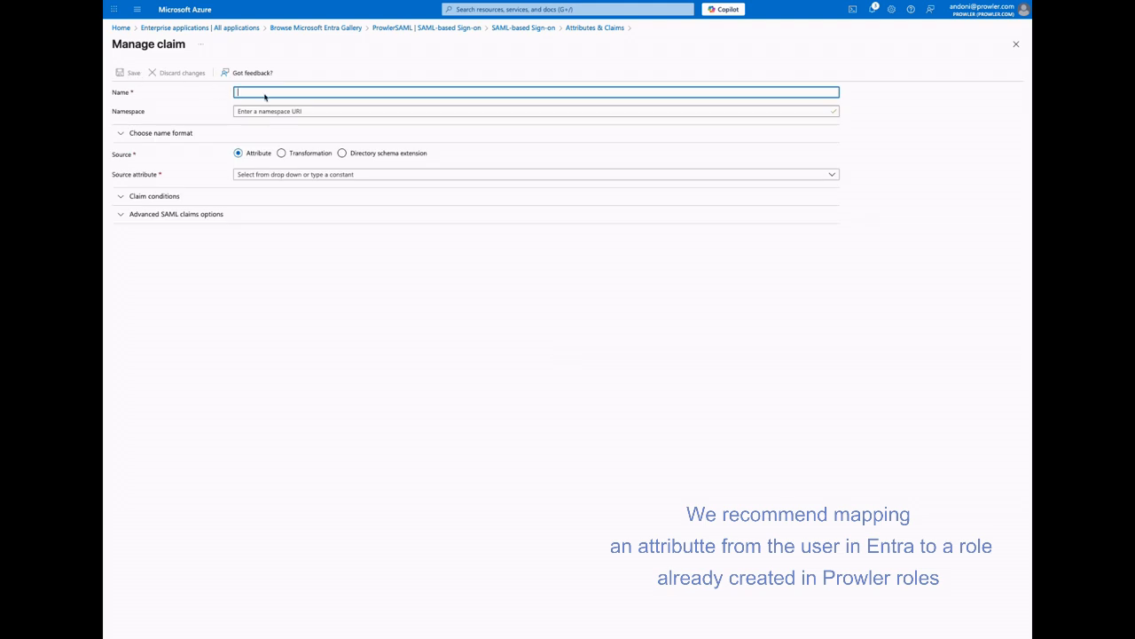
pyautogui.write('userType')
pyautogui.click(253, 175)
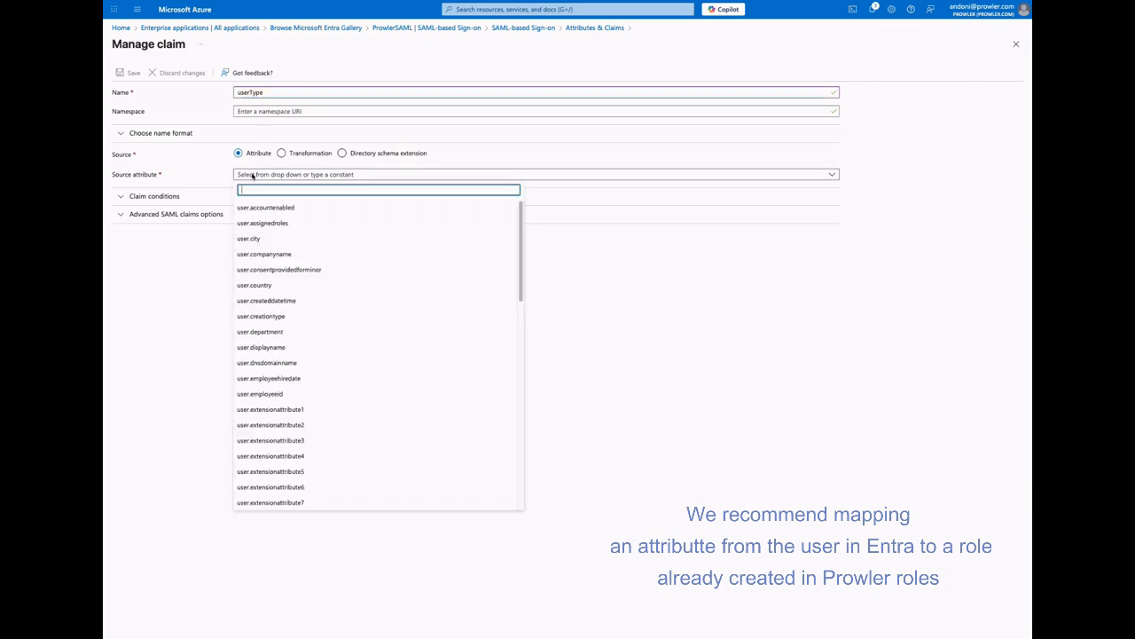
pyautogui.write('<any')
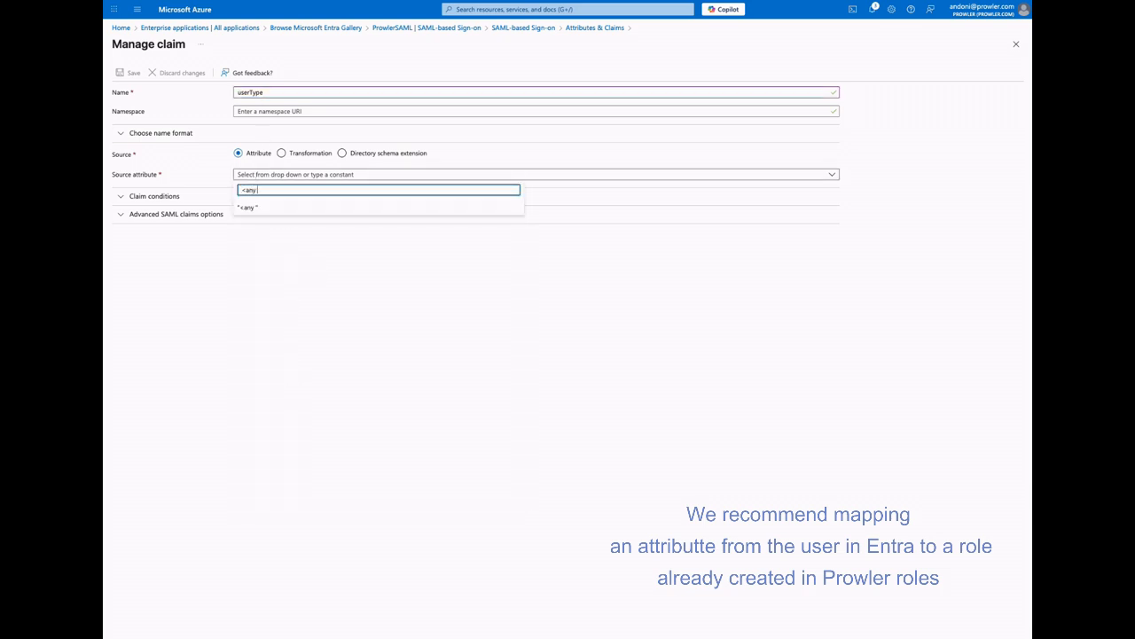
pyautogui.write(' default role we want to give>')
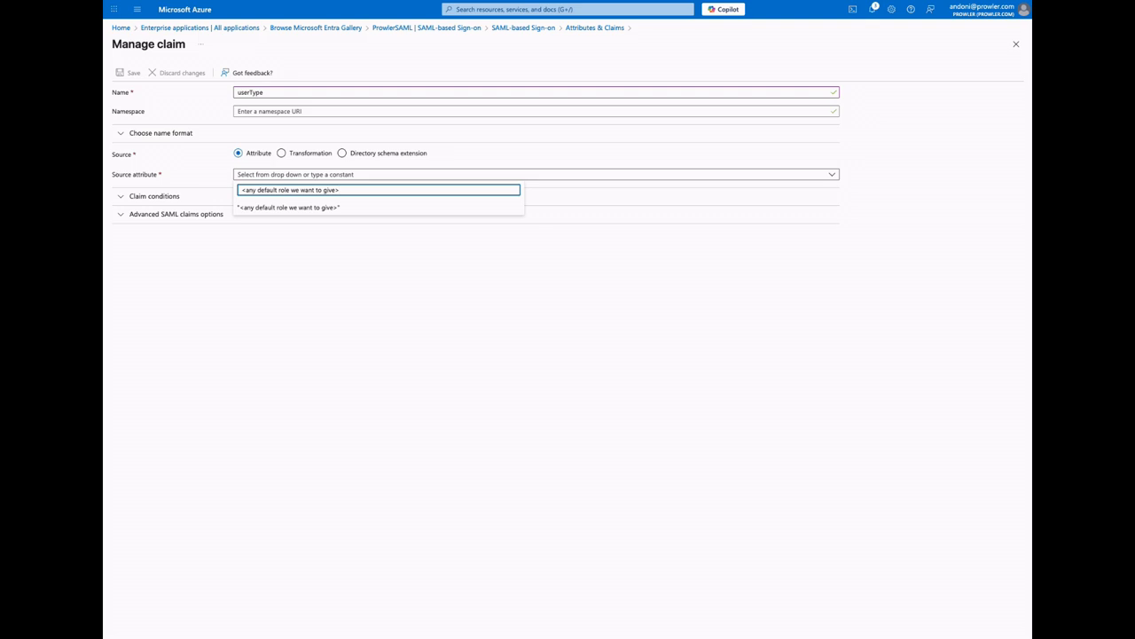
pyautogui.moveTo(349, 189); pyautogui.dragTo(235, 194)
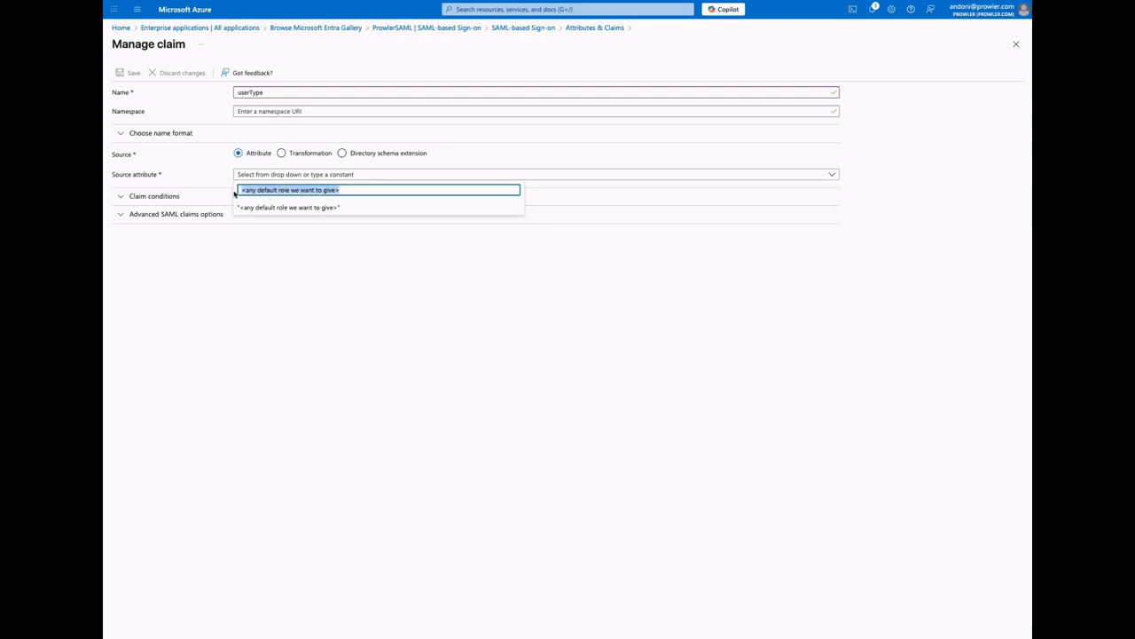
pyautogui.press('BackSpace')
# Set the claim's source attribute to the constant "auditor", save it, and return to the SAML sign-on setup
pyautogui.write('auditor')
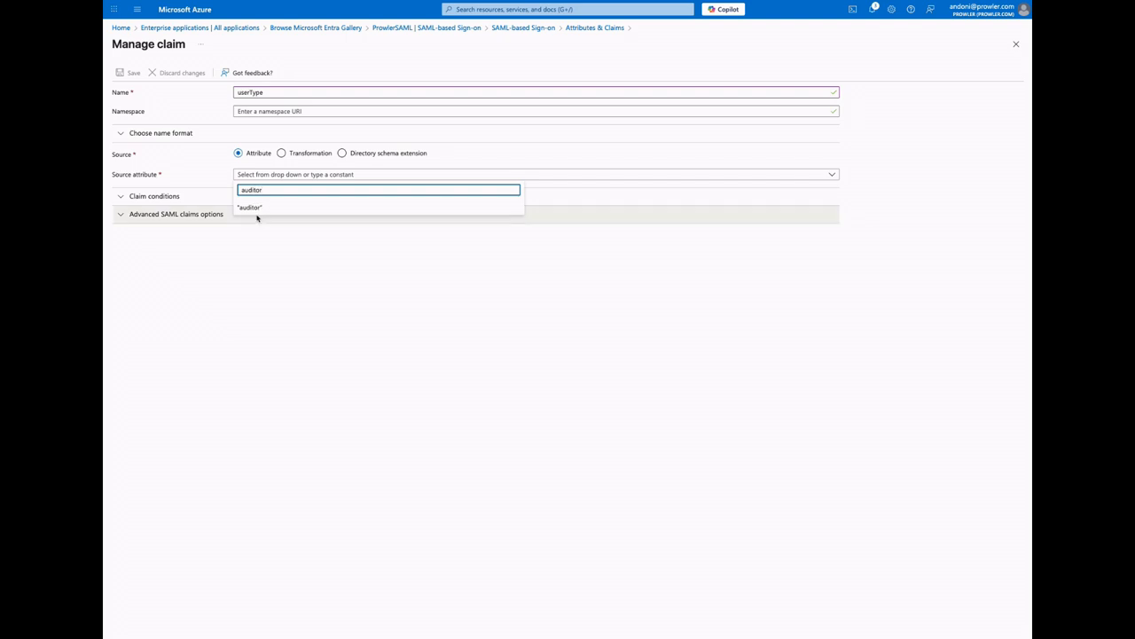
pyautogui.click(256, 210)
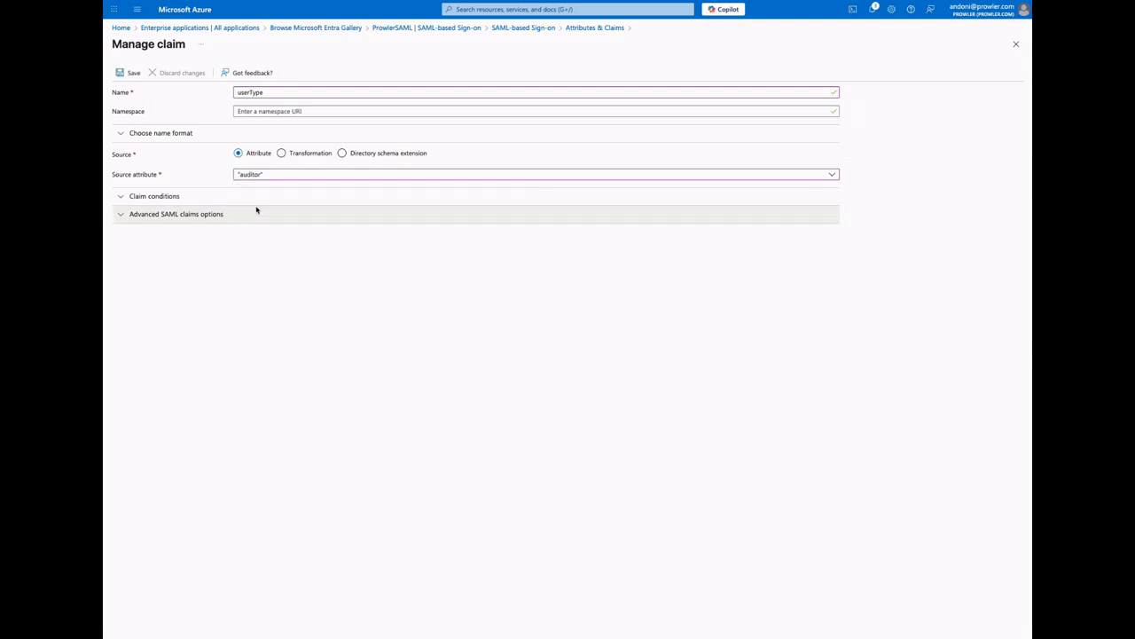
pyautogui.click(128, 75)
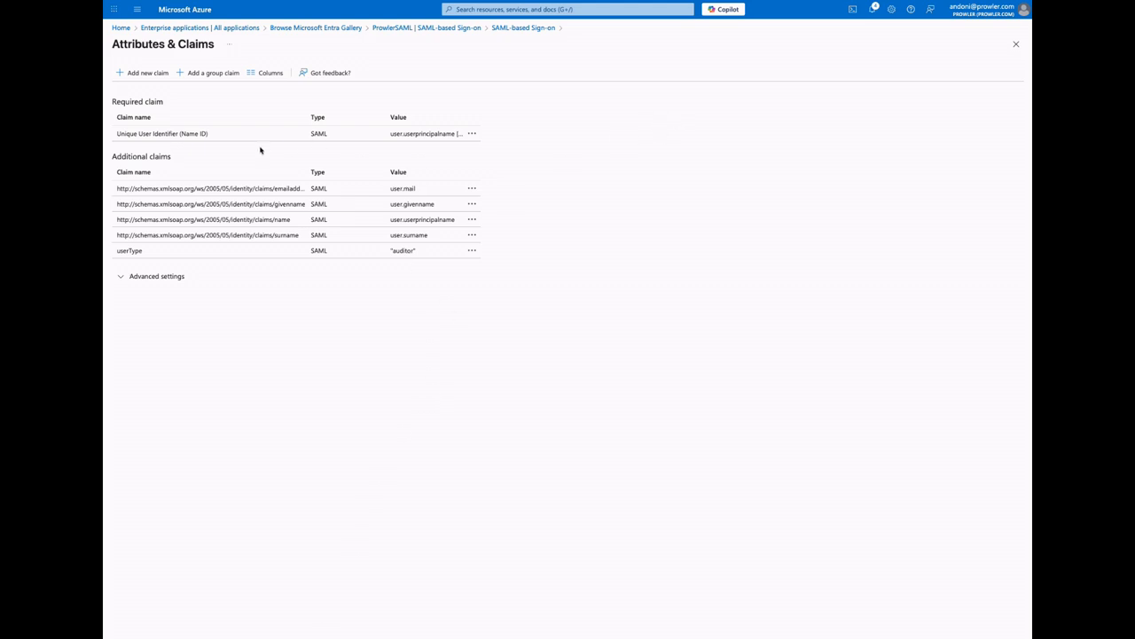
pyautogui.click(1016, 44)
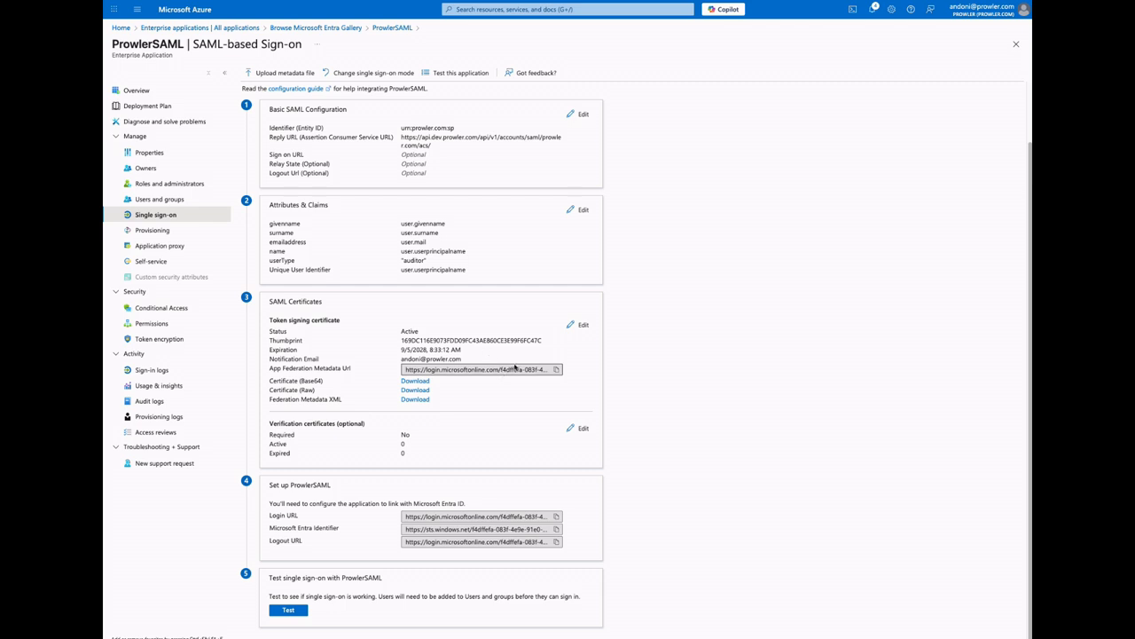
# Copy the App Federation Metadata Url and download the Federation Metadata XML
pyautogui.click(557, 370)
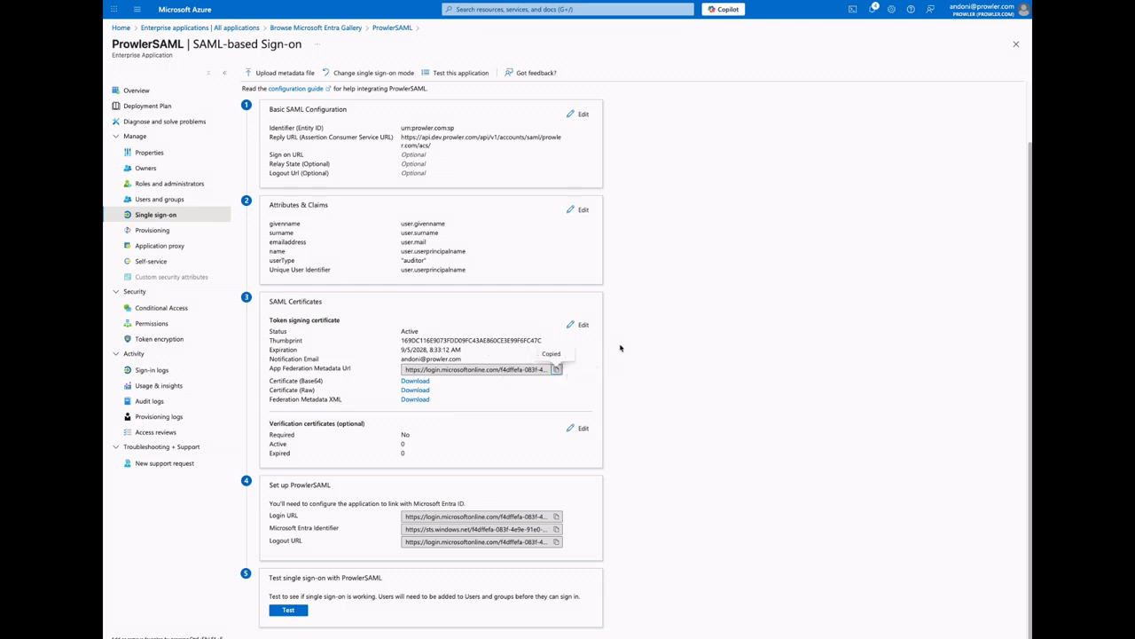
pyautogui.click(414, 400)
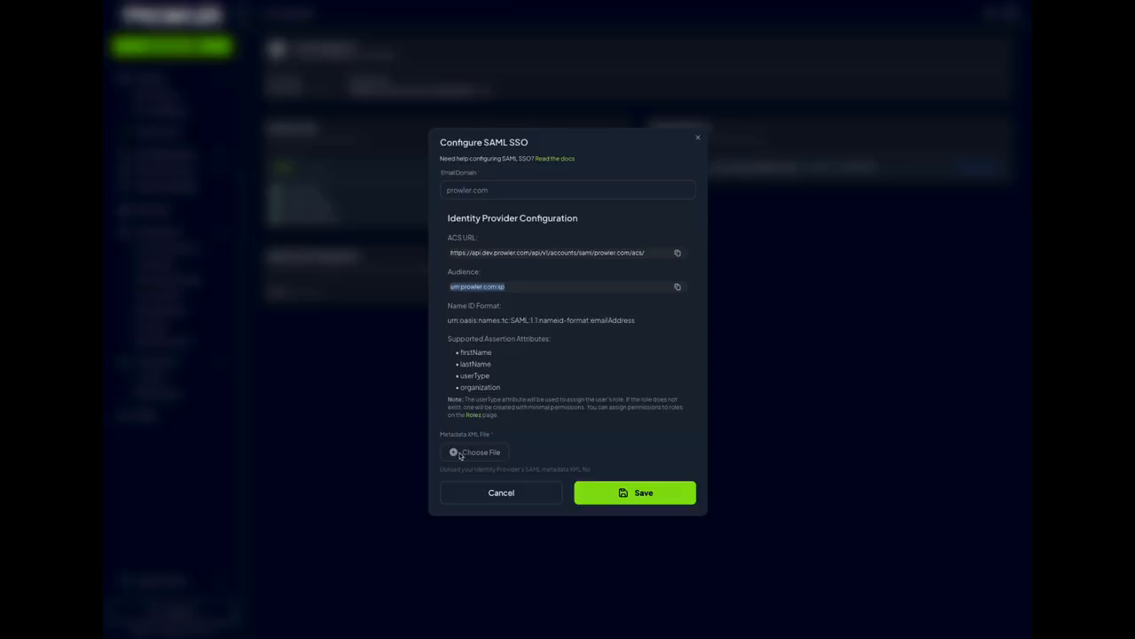
# Upload ProwlerSAML.xml from the Downloads folder as the metadata XML file, save the SAML SSO configuration, and check the integration status
pyautogui.click(476, 452)
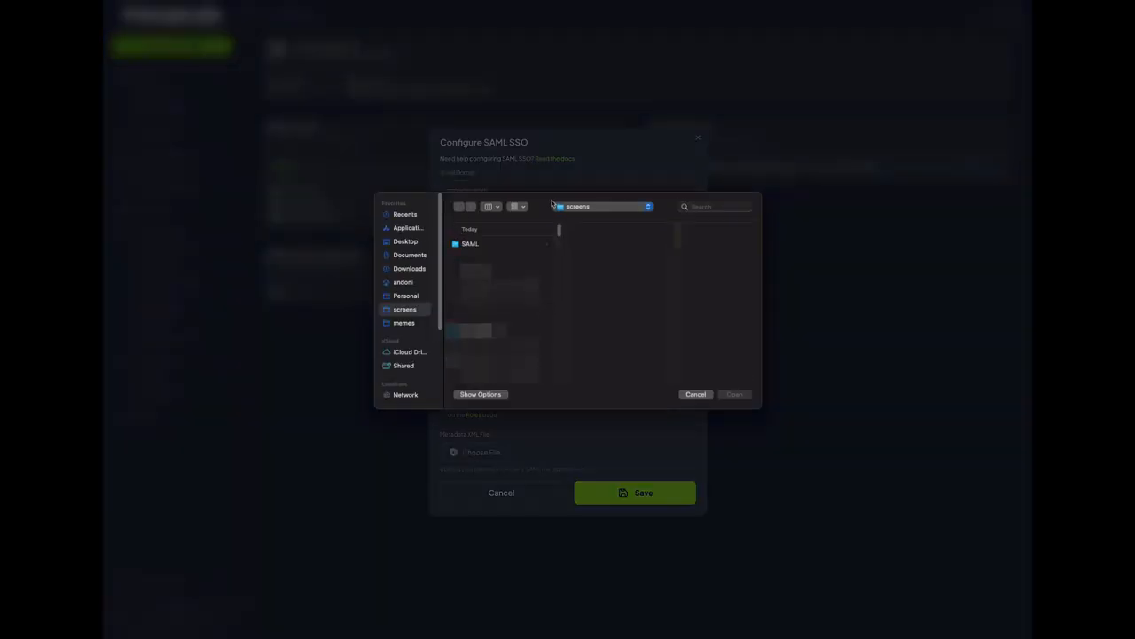
pyautogui.click(407, 269)
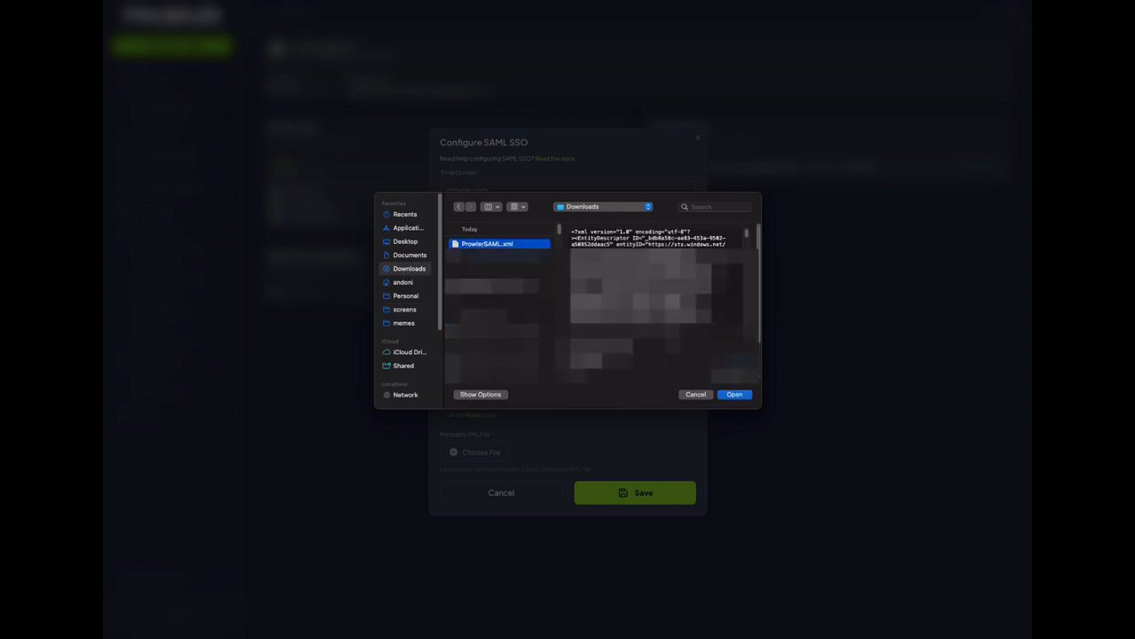
pyautogui.click(734, 393)
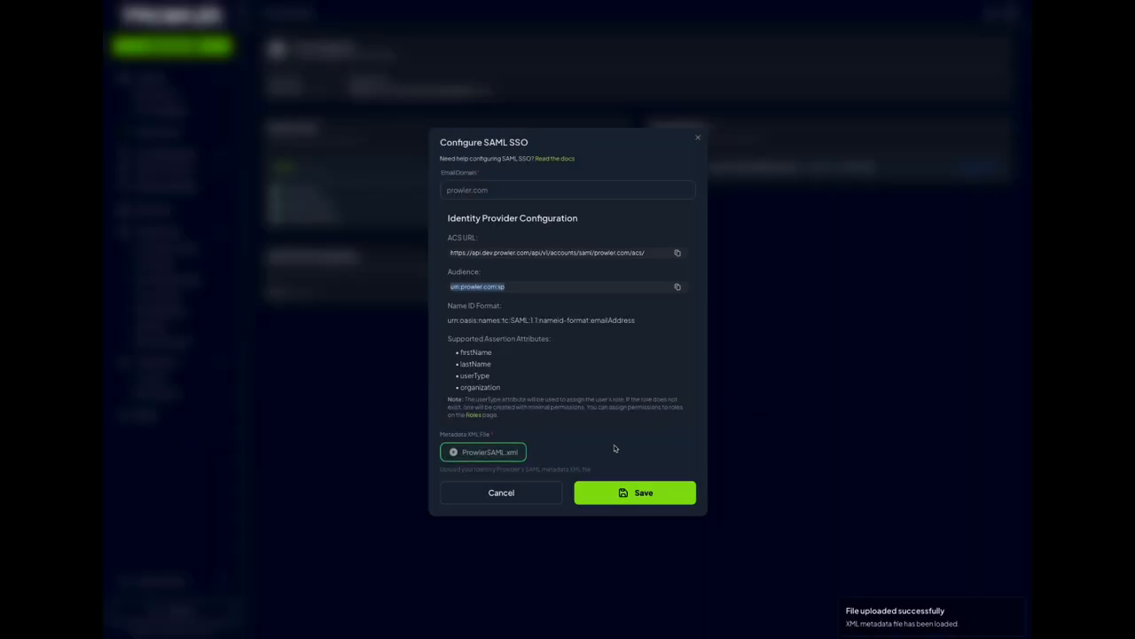
pyautogui.click(633, 472)
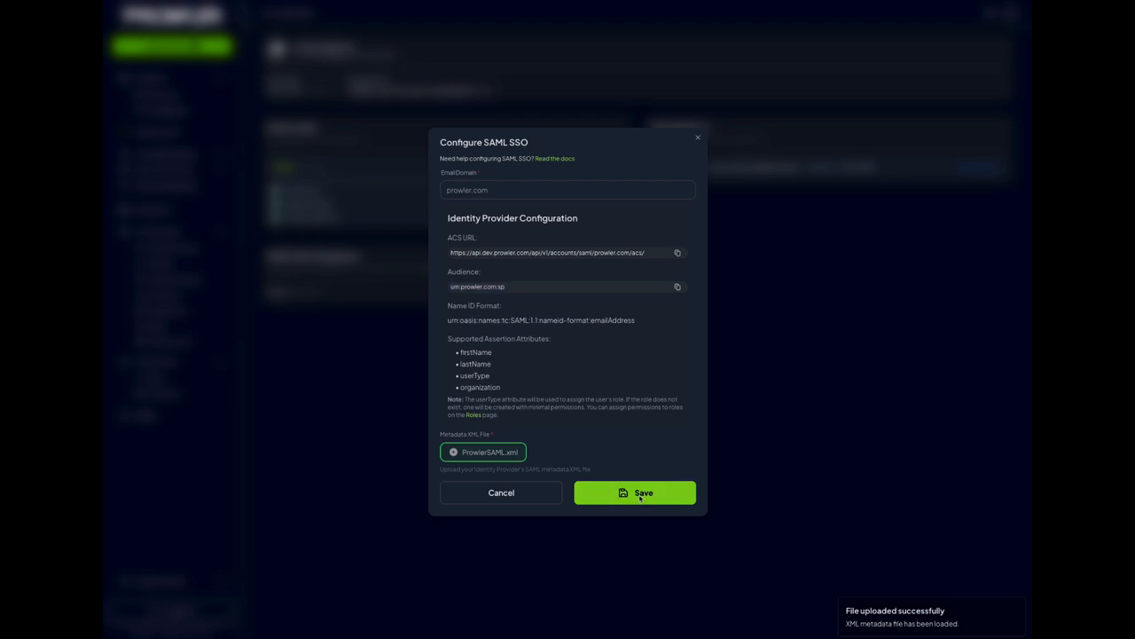
pyautogui.click(640, 497)
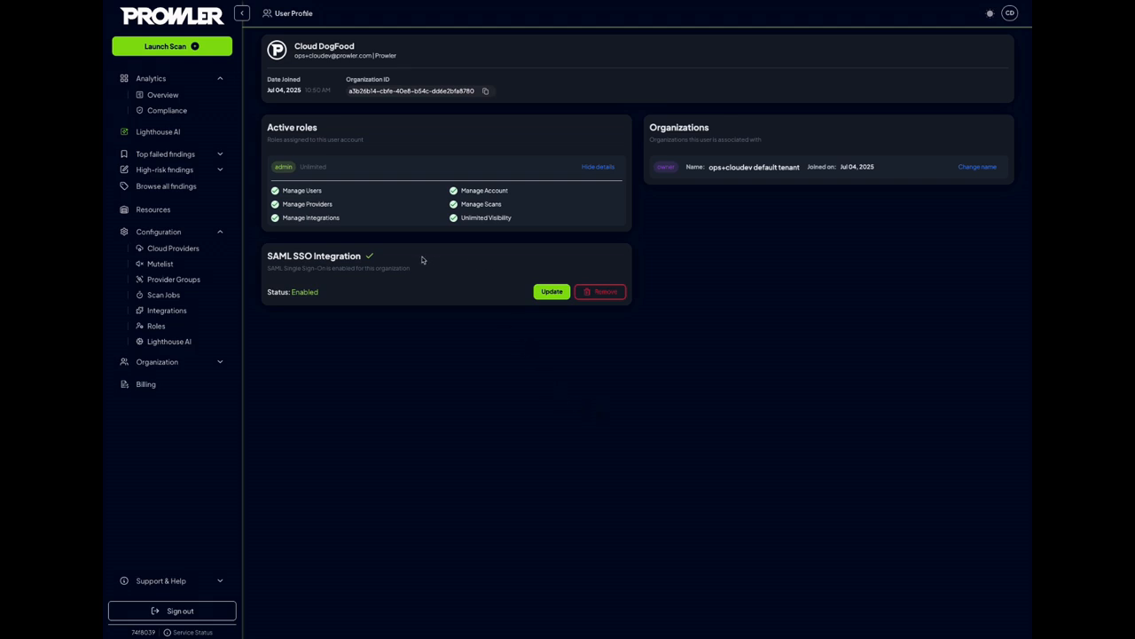
pyautogui.moveTo(267, 296); pyautogui.dragTo(326, 298)
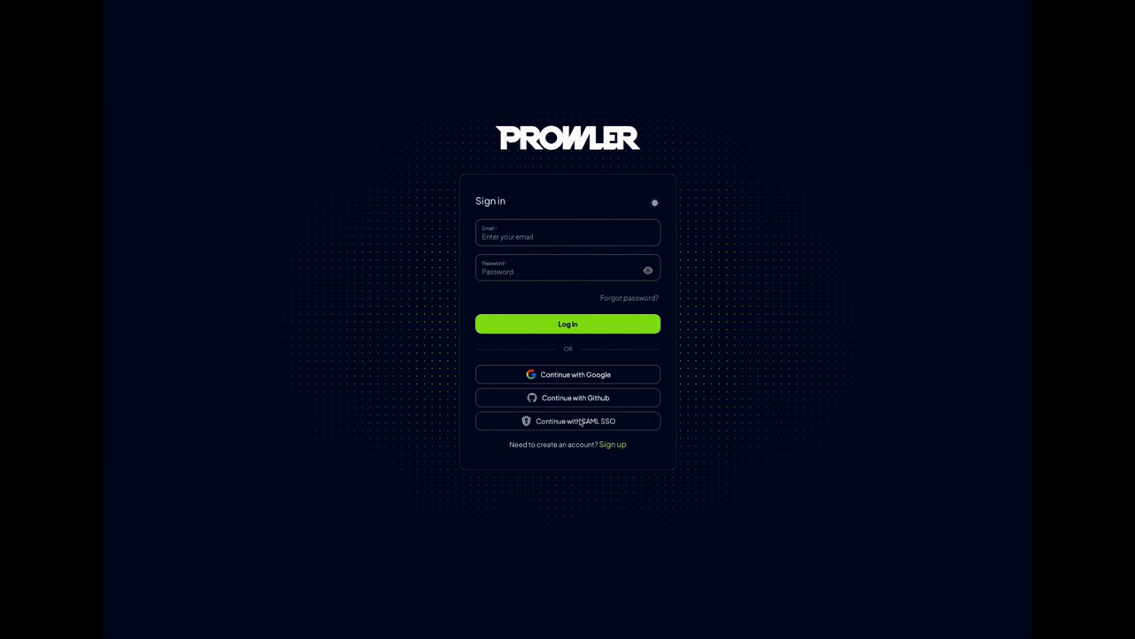
# Start a Prowler sign-in with SAML SSO using the user's saved email address
pyautogui.click(548, 422)
pyautogui.click(532, 277)
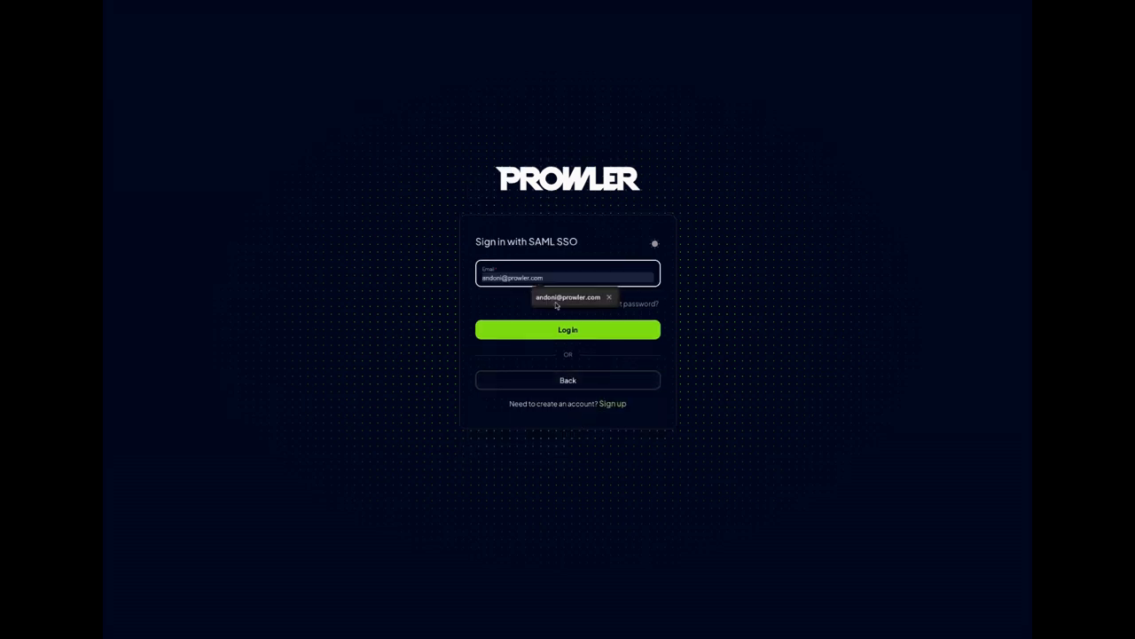
pyautogui.click(555, 302)
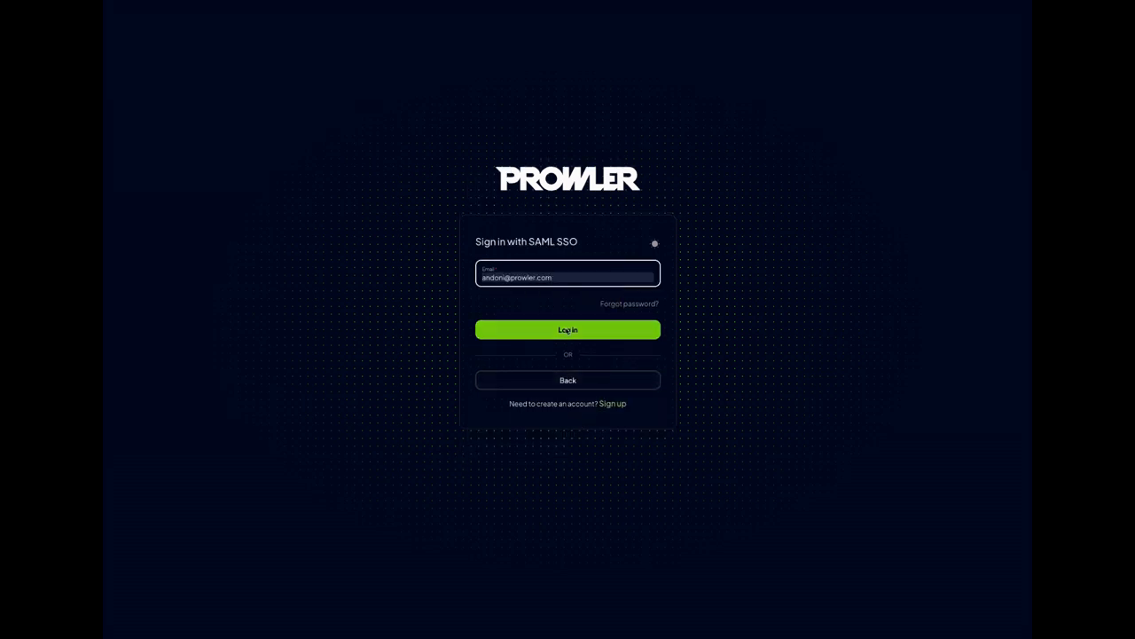
pyautogui.click(567, 330)
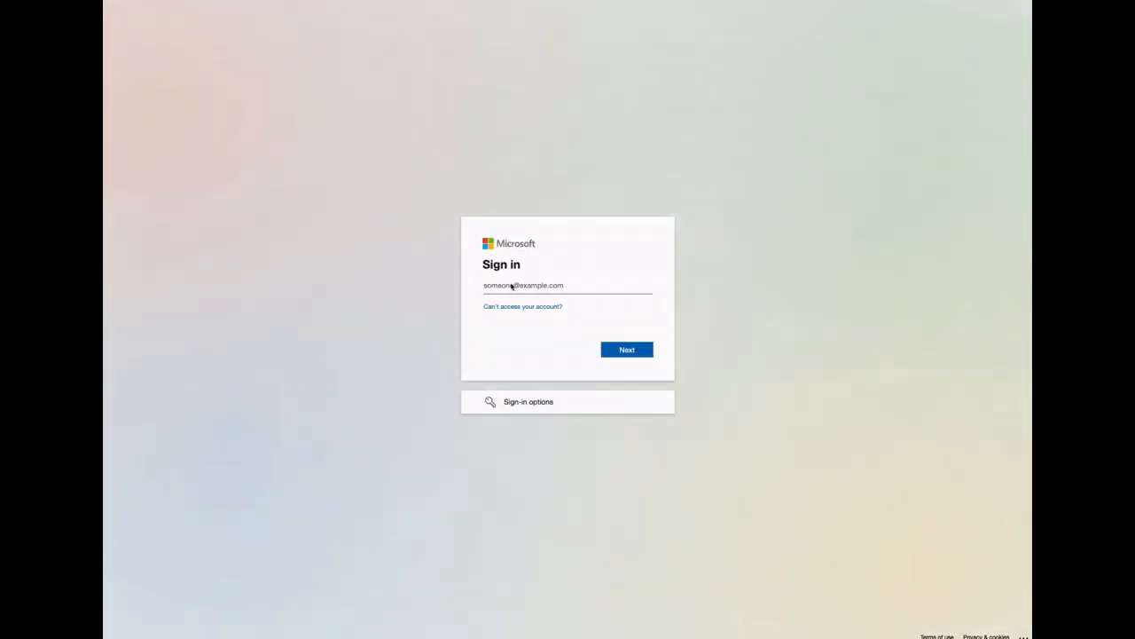
# Sign in to Microsoft with the user's email address and account password, and decline to stay signed in
pyautogui.click(621, 352)
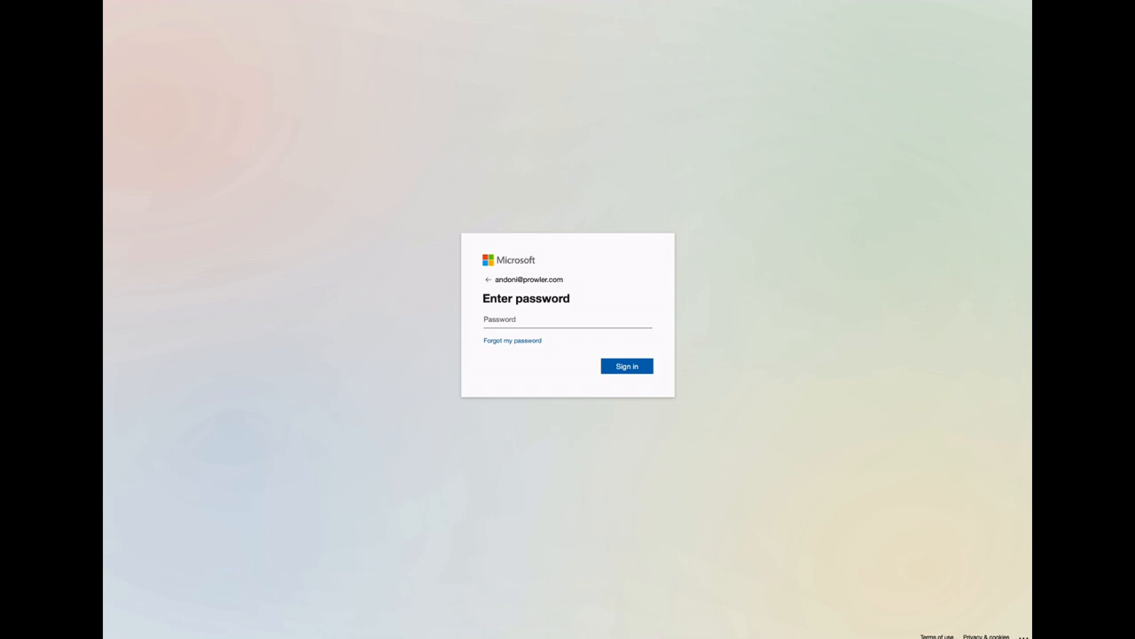
pyautogui.click(519, 319)
pyautogui.press('super+v')
pyautogui.click(627, 366)
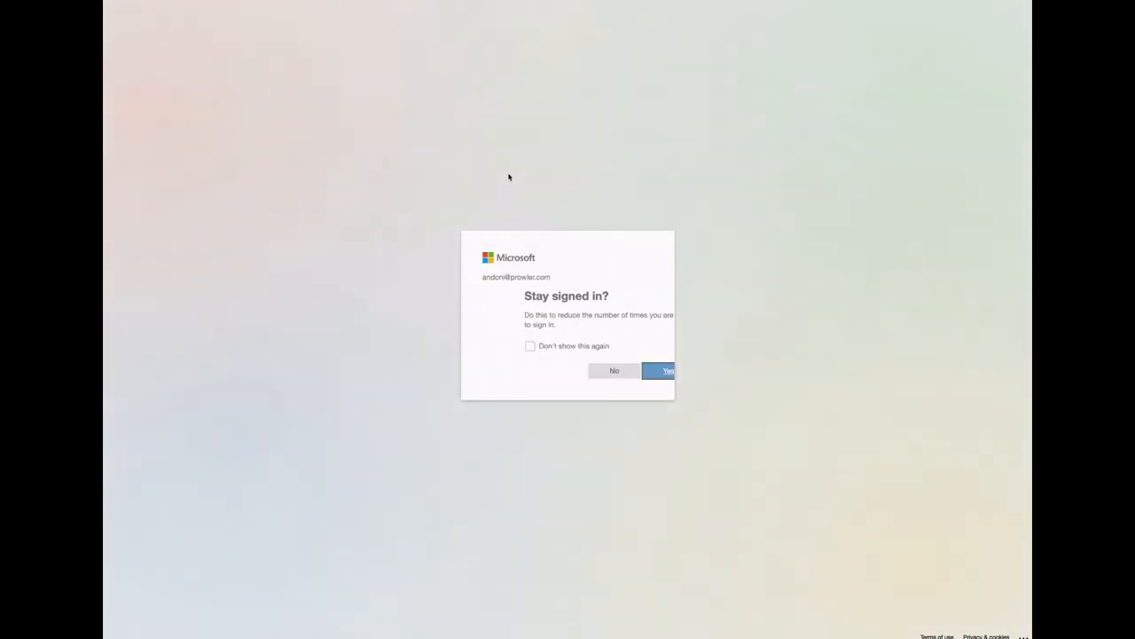
pyautogui.click(572, 372)
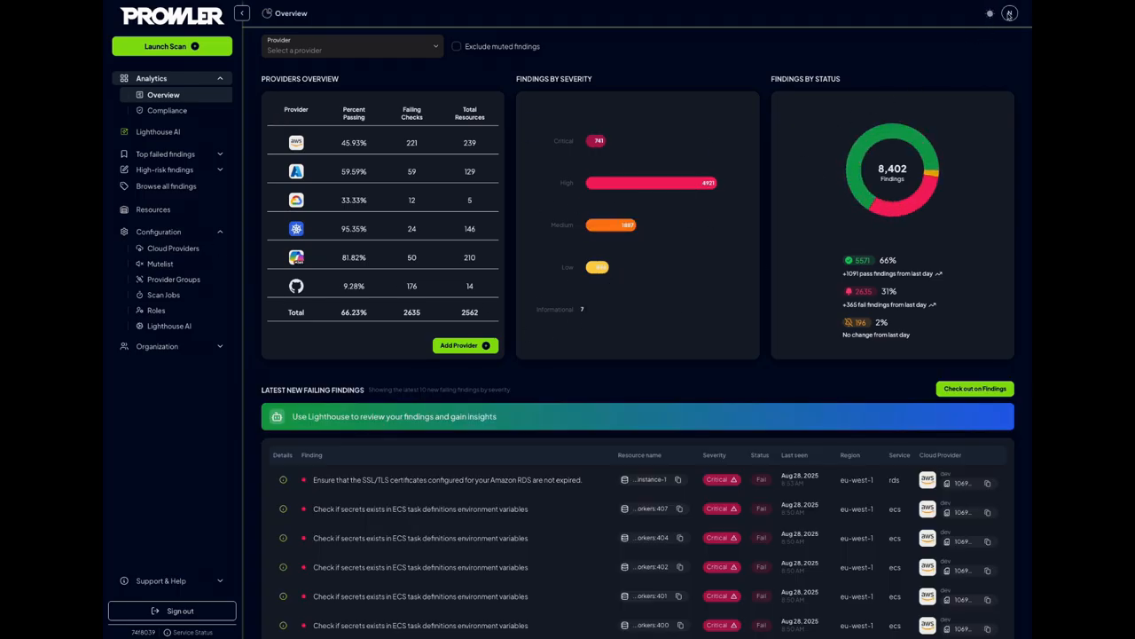
# Check the signed-in account's email in the Prowler profile details, then close them
pyautogui.click(1010, 13)
pyautogui.moveTo(918, 41); pyautogui.dragTo(985, 44)
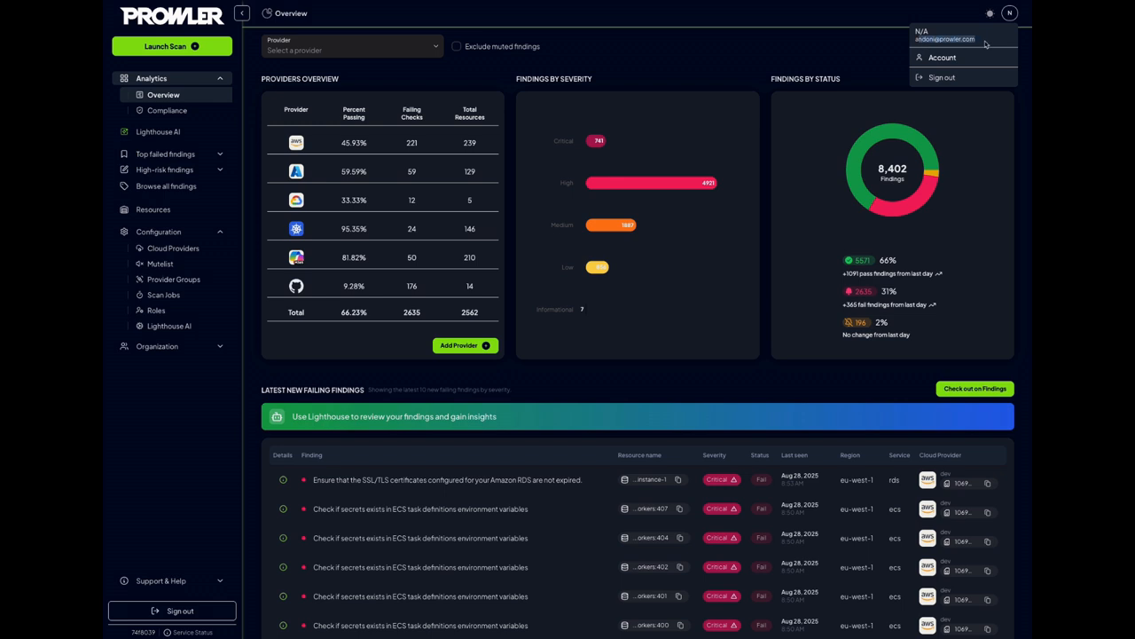
pyautogui.click(790, 63)
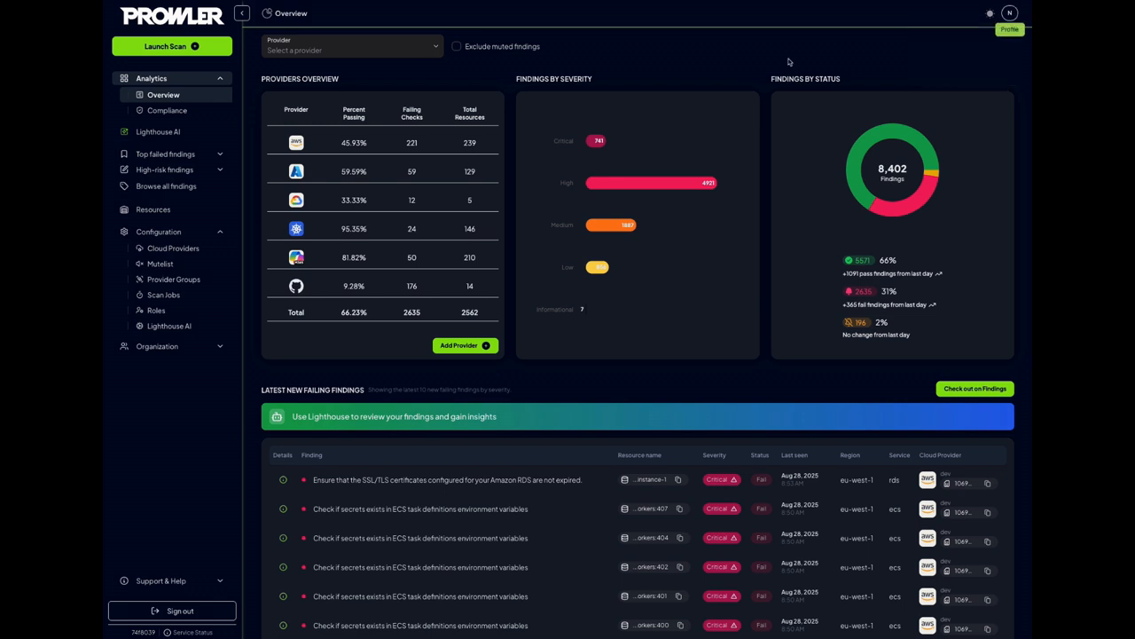